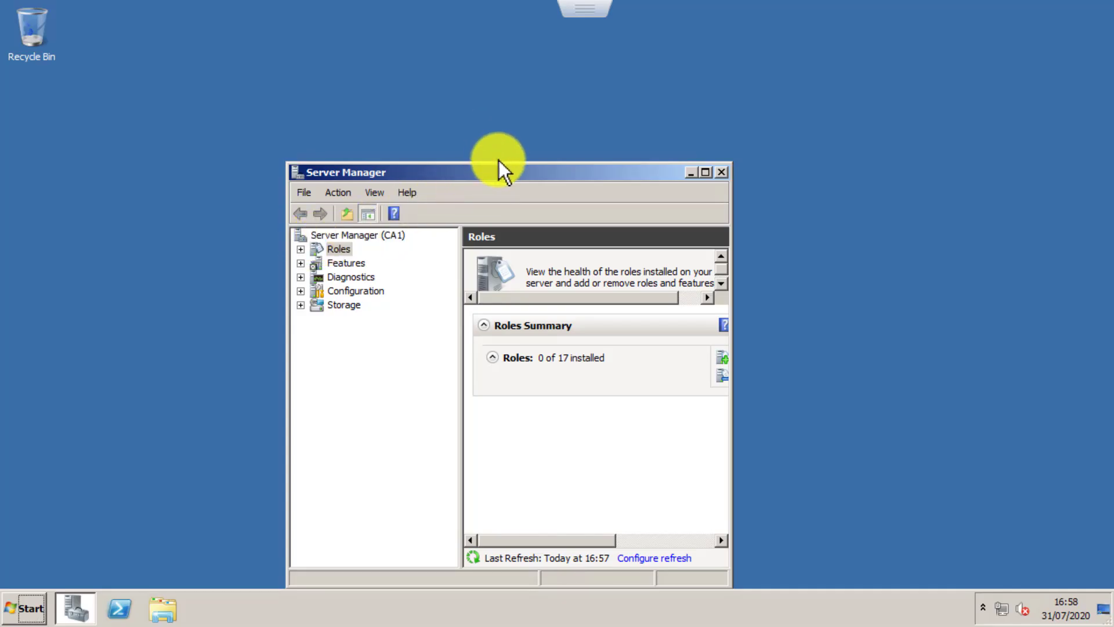
Maximize Server Manager and bring up the Computer context menu from the Start menu.
{"action": "double_click", "coordinate": [505, 175]}
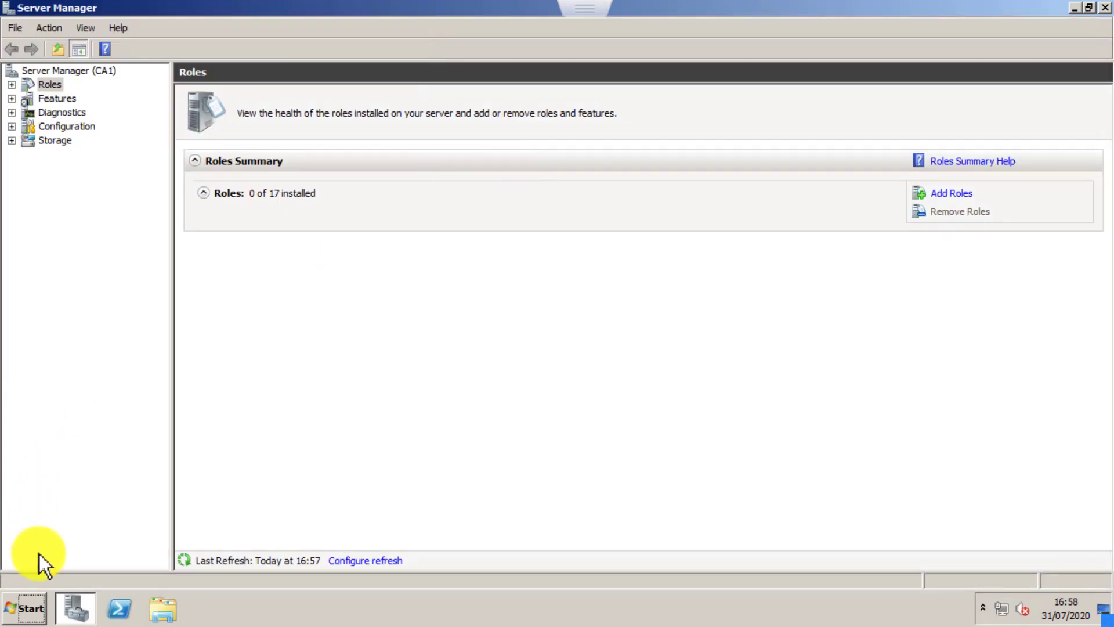
{"action": "left_click", "coordinate": [18, 619]}
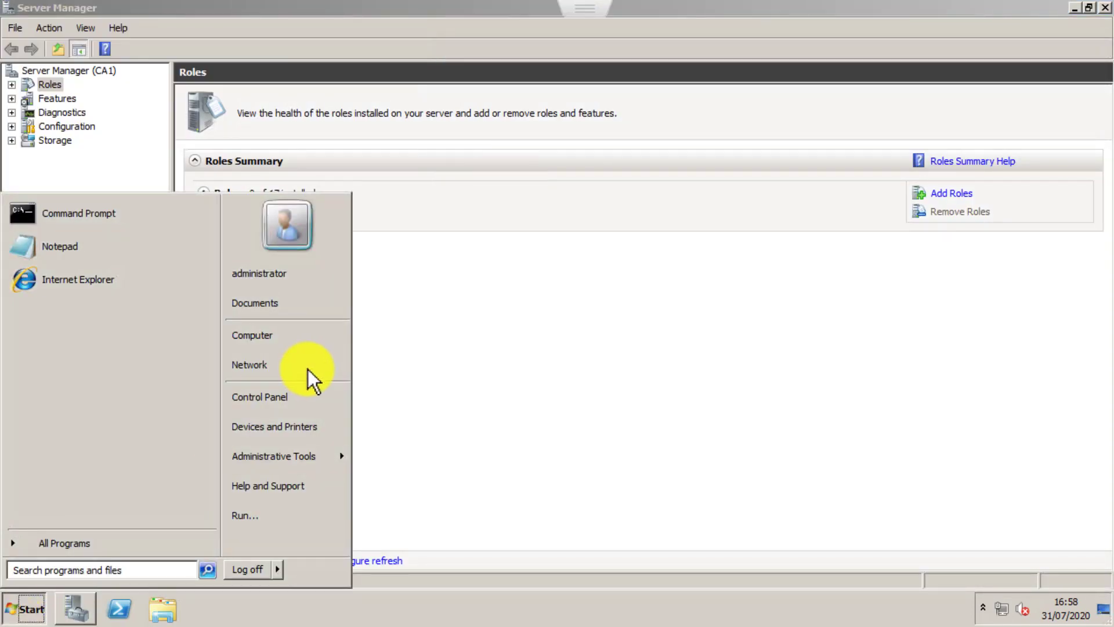
{"action": "right_click", "coordinate": [285, 343]}
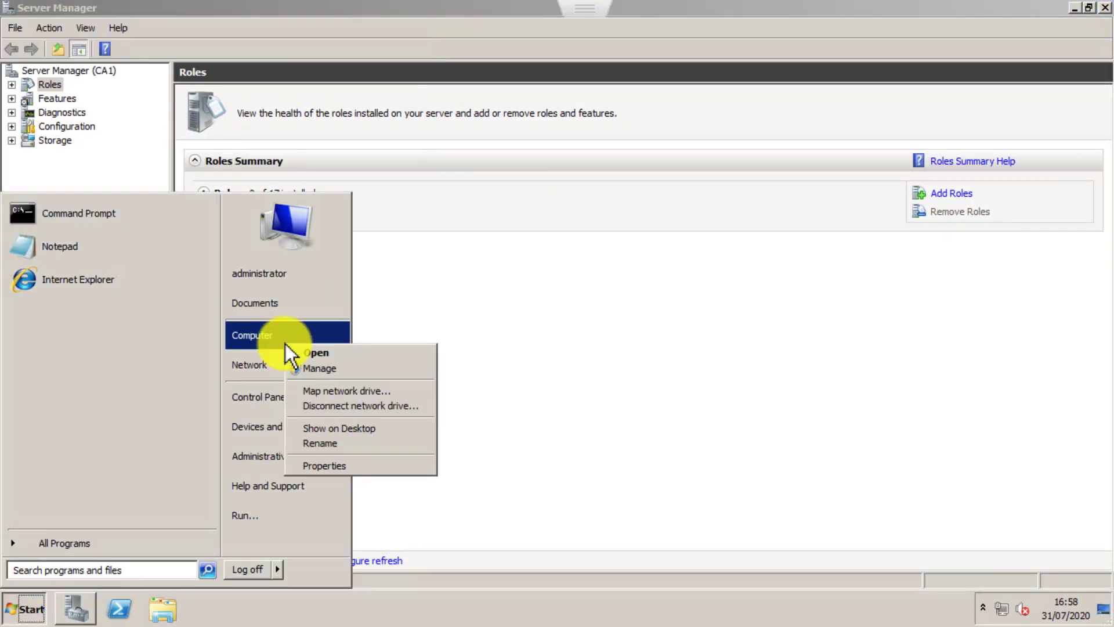
Check System properties show computer CA1 in the rdcloudcompute.local domain, then close the window.
{"action": "left_click", "coordinate": [322, 467]}
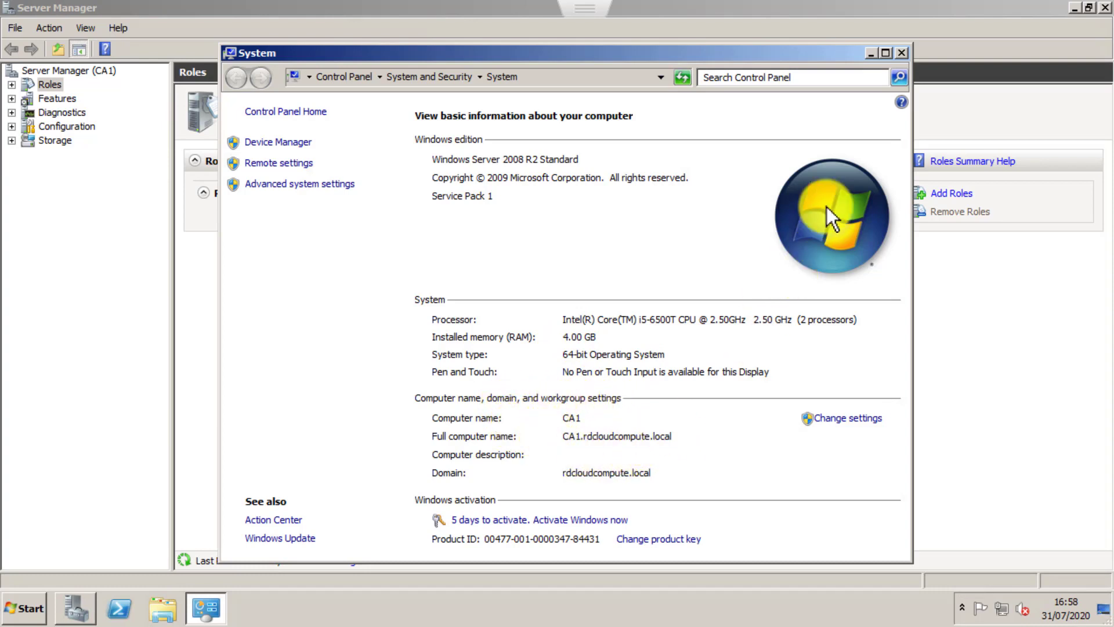
{"action": "left_click", "coordinate": [902, 53]}
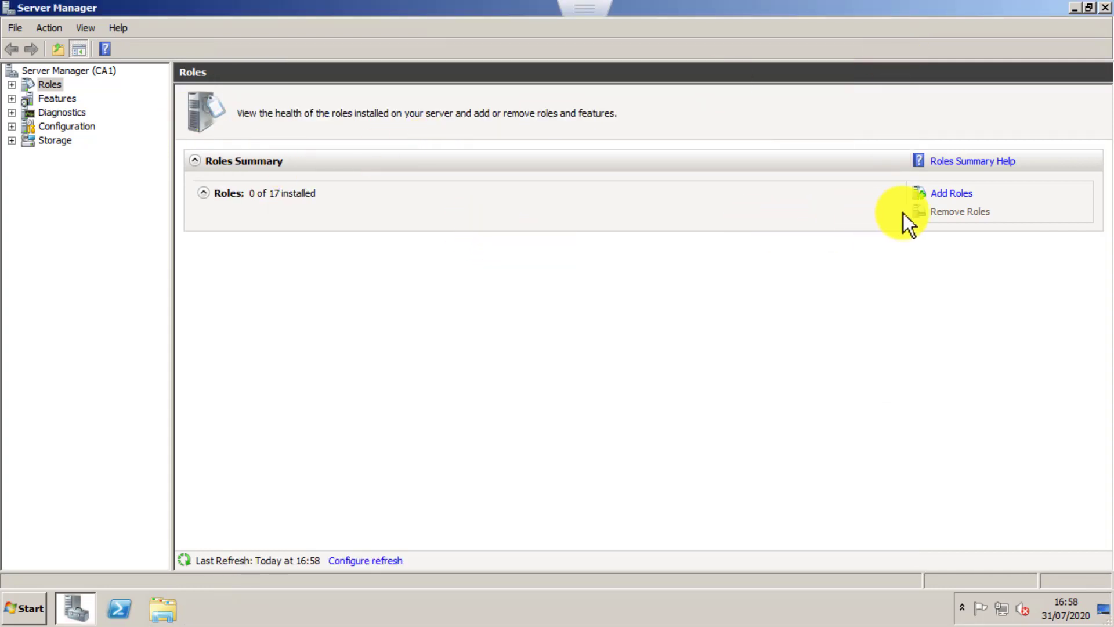
Add the Active Directory Certificate Services role and select the Certification Authority Web Enrollment role service.
{"action": "left_click", "coordinate": [952, 194]}
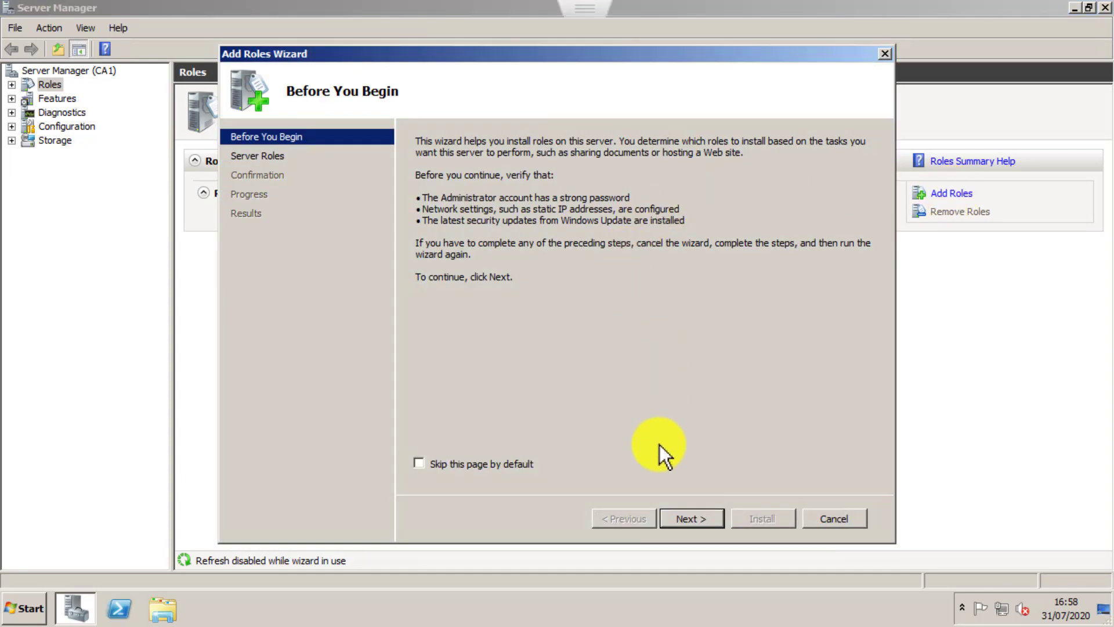
{"action": "left_click", "coordinate": [682, 518]}
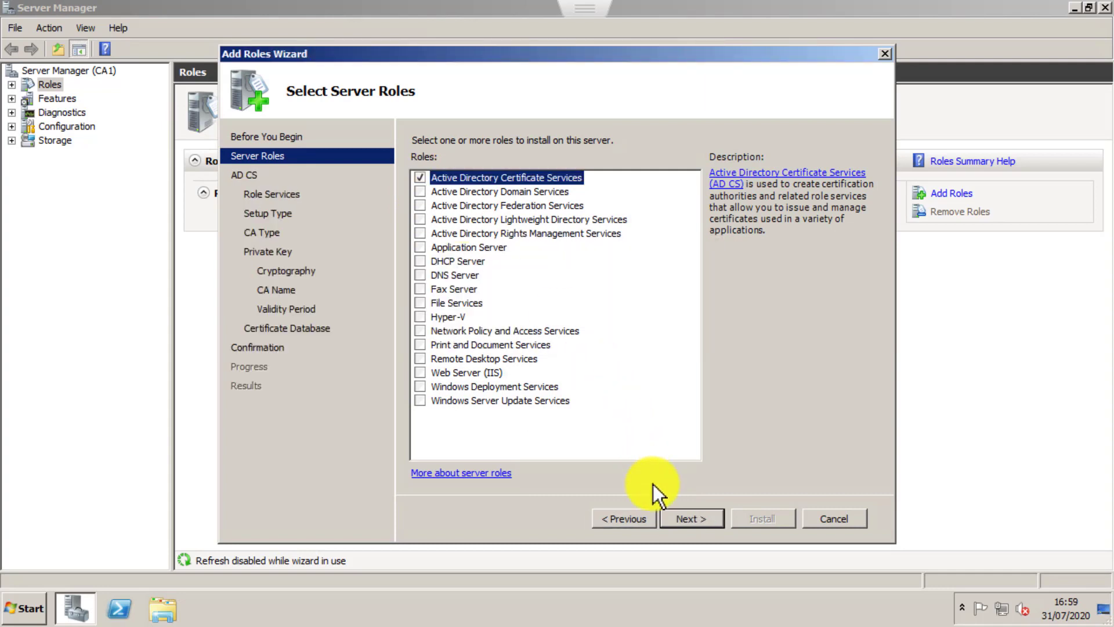
{"action": "left_click", "coordinate": [688, 519]}
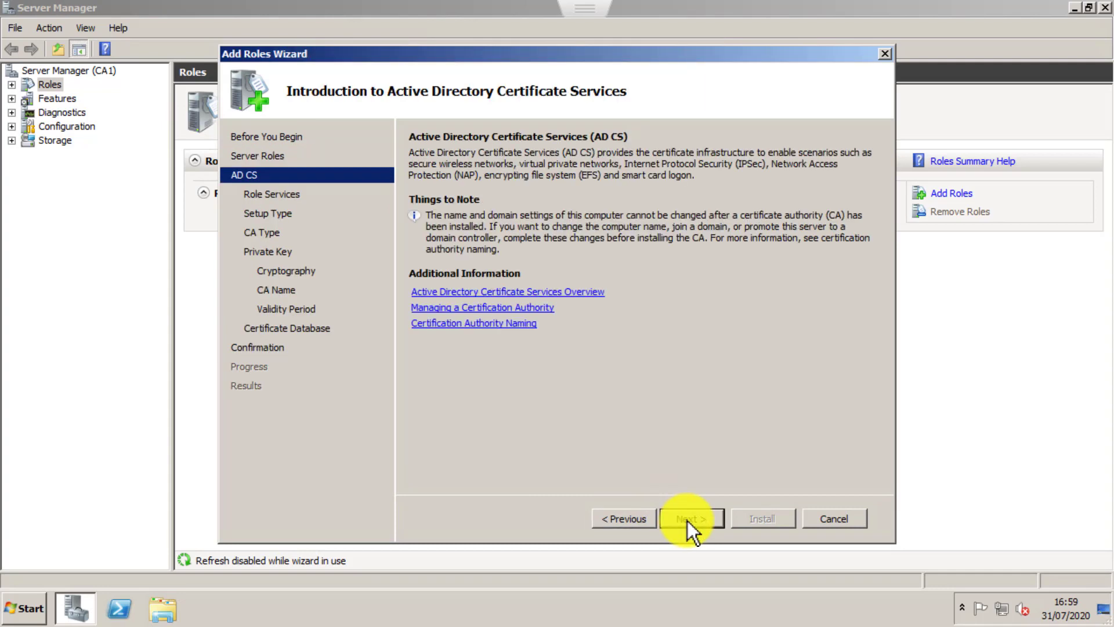
{"action": "left_click", "coordinate": [687, 519]}
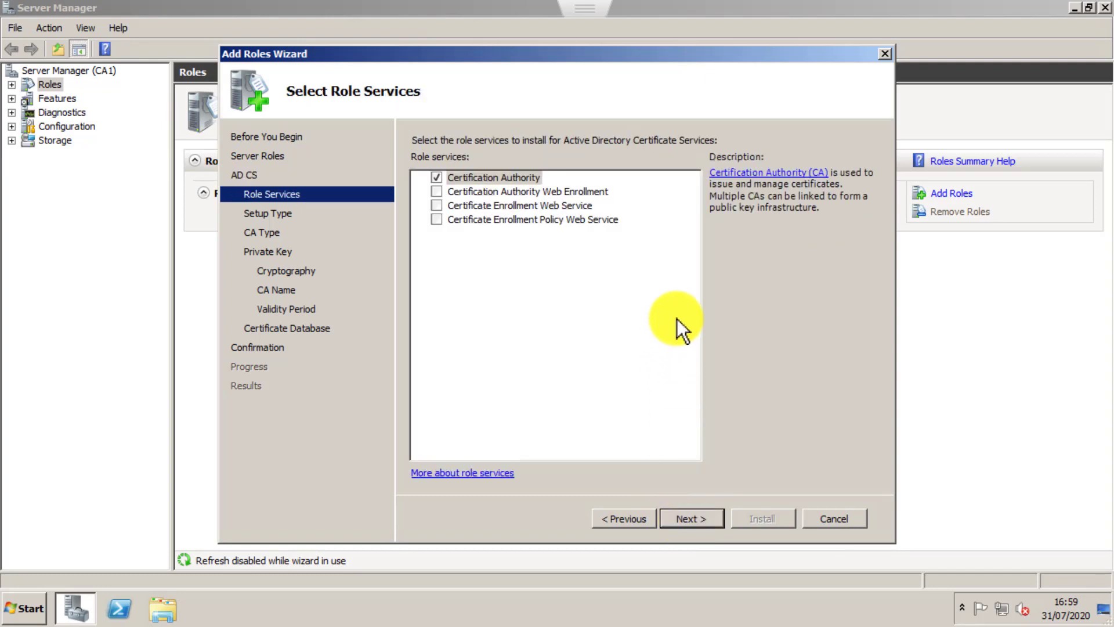
{"action": "left_click", "coordinate": [597, 192]}
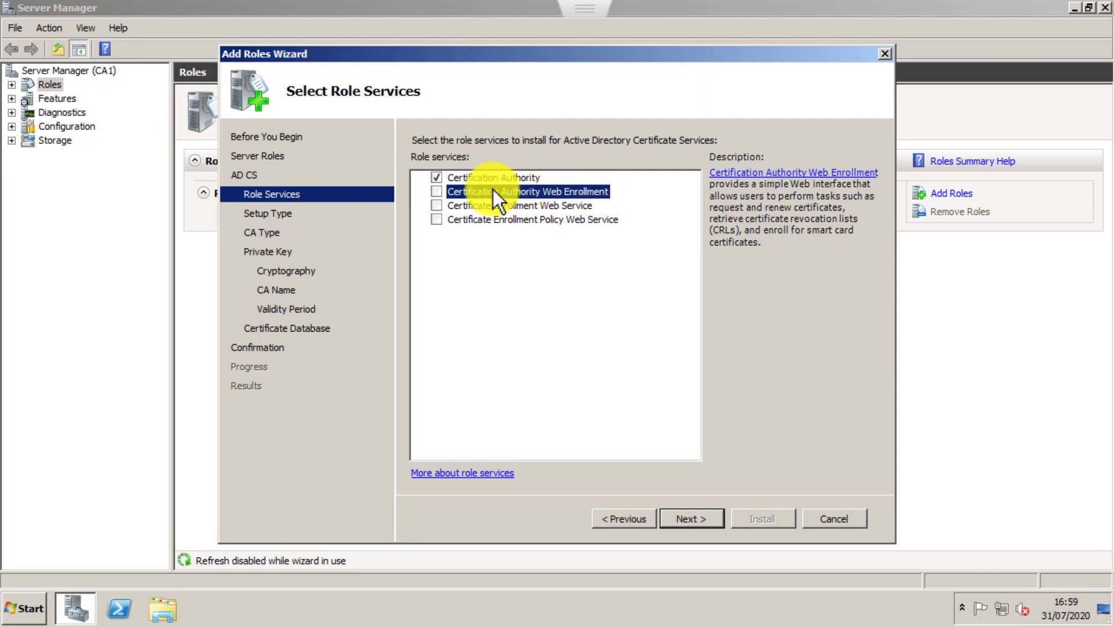
Include Web Enrollment, then choose an Enterprise Root CA with a new private key and SHA256 hashing.
{"action": "left_click", "coordinate": [436, 191]}
{"action": "left_click", "coordinate": [691, 518]}
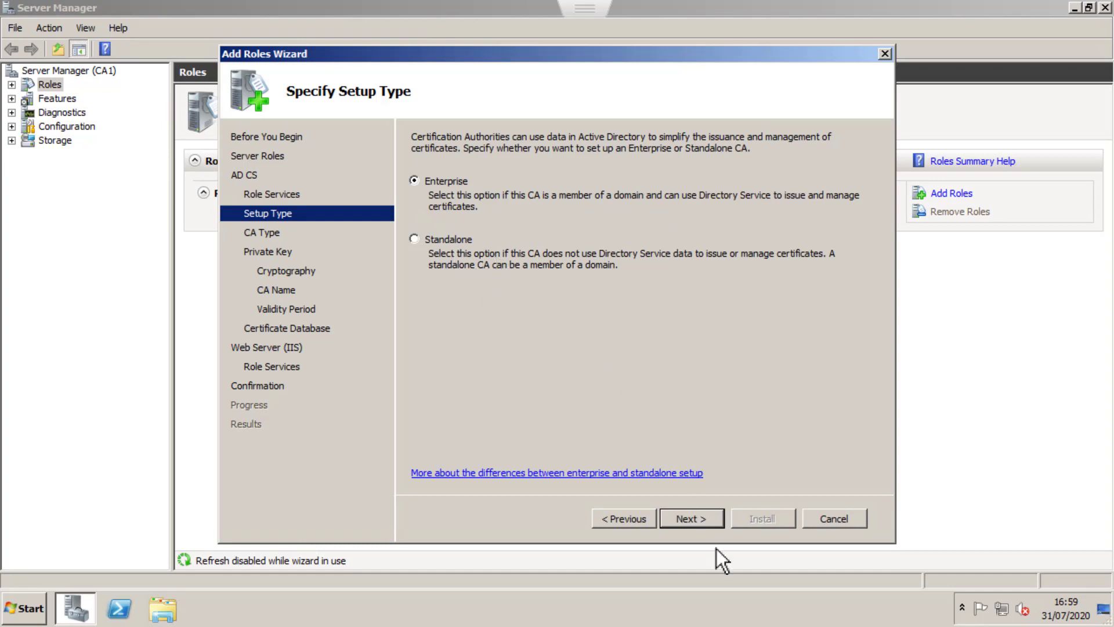
{"action": "left_click", "coordinate": [691, 516]}
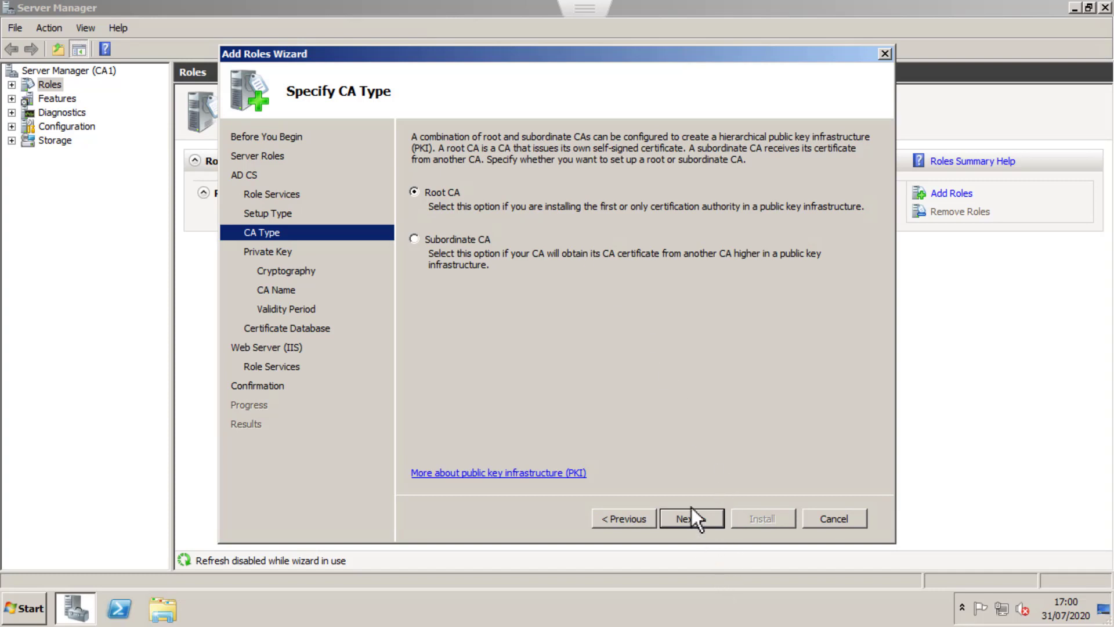
{"action": "left_click", "coordinate": [698, 521]}
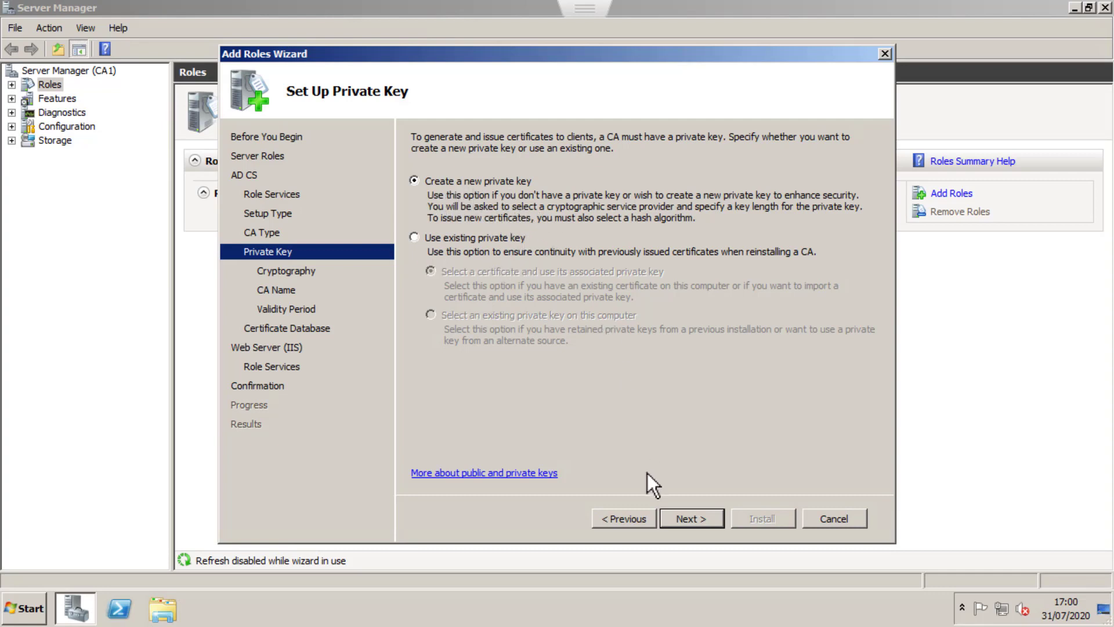
{"action": "left_click", "coordinate": [685, 518]}
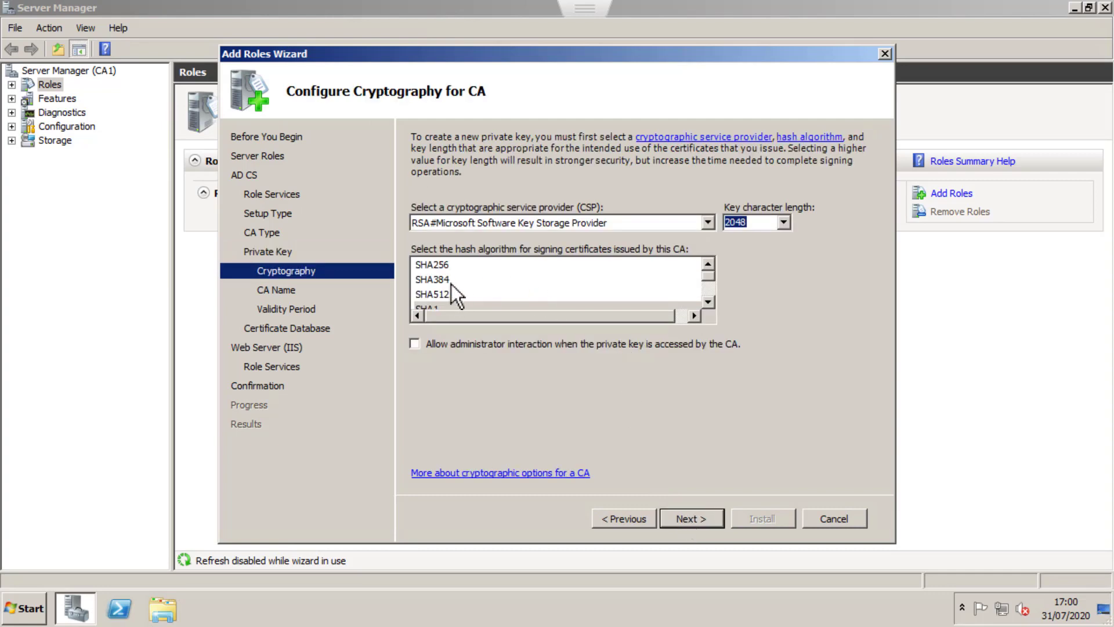
{"action": "left_click", "coordinate": [444, 266]}
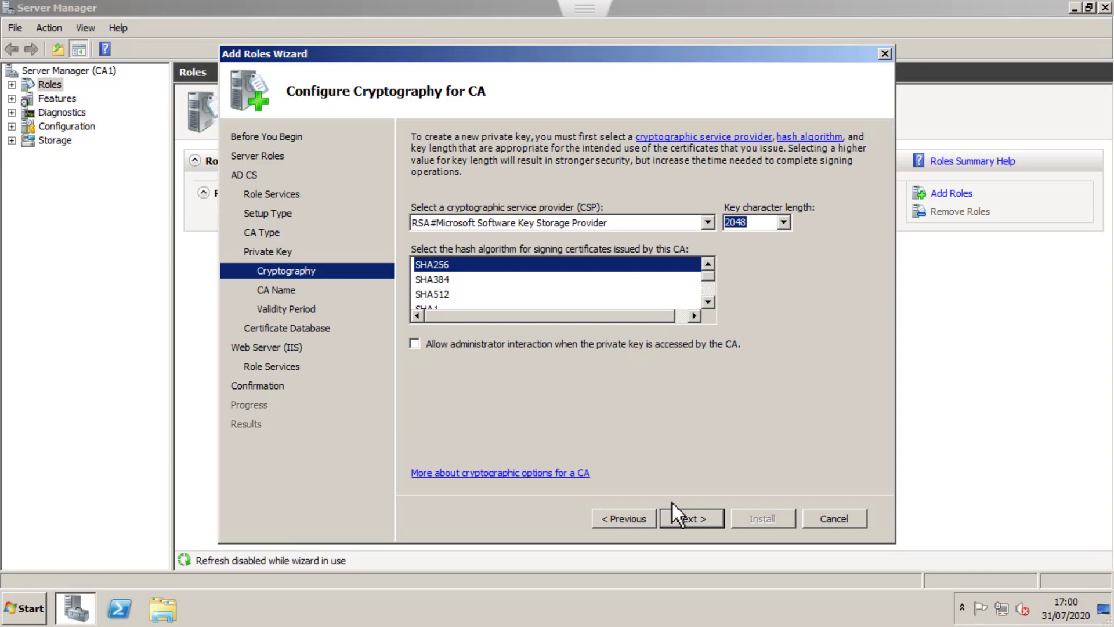
{"action": "left_click", "coordinate": [690, 514]}
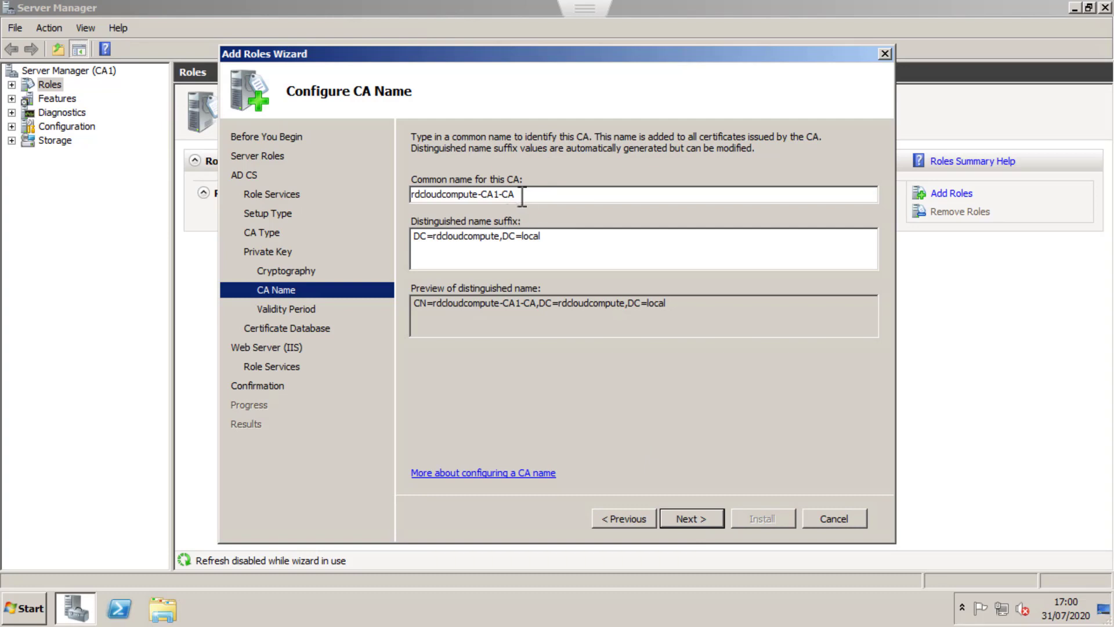
Change the CA common name to rdcloudcompute-Root-CA, keeping 5-year validity and default database locations.
{"action": "left_click", "coordinate": [500, 196]}
{"action": "key", "text": "BackSpace"}
{"action": "key", "text": "BackSpace"}
{"action": "key", "text": "BackSpace"}
{"action": "type", "text": "Root"}
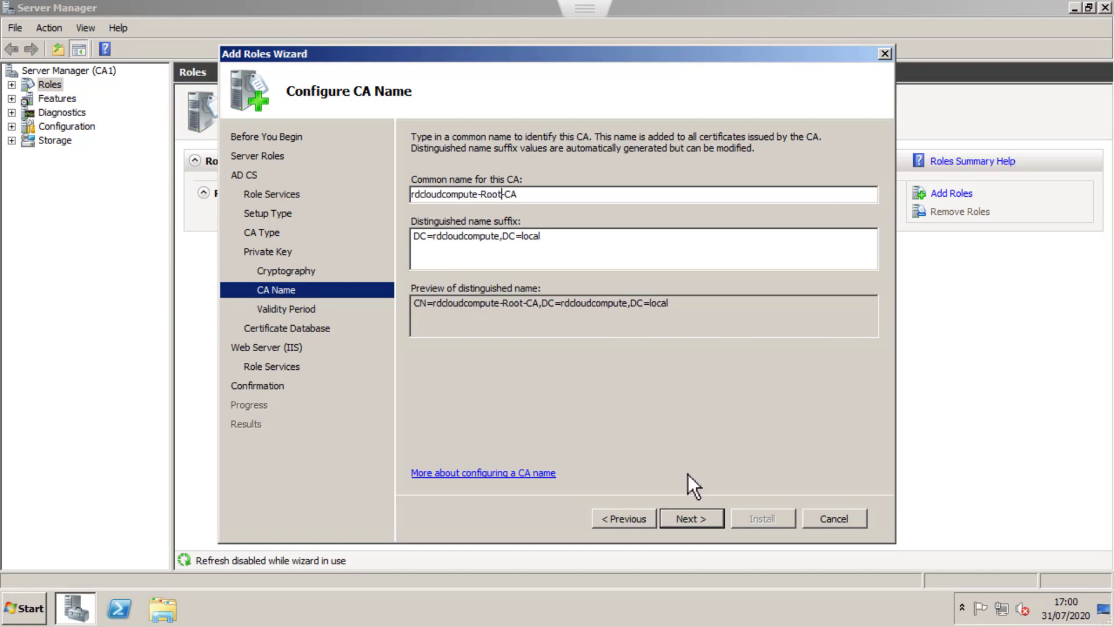
{"action": "left_click", "coordinate": [689, 518]}
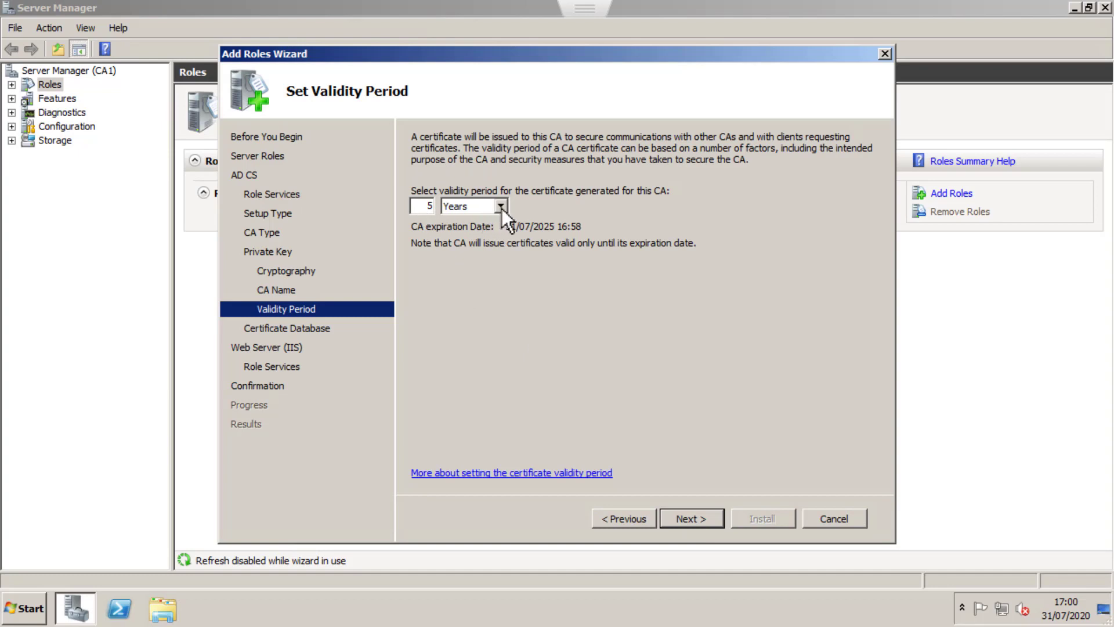
{"action": "left_click", "coordinate": [678, 524]}
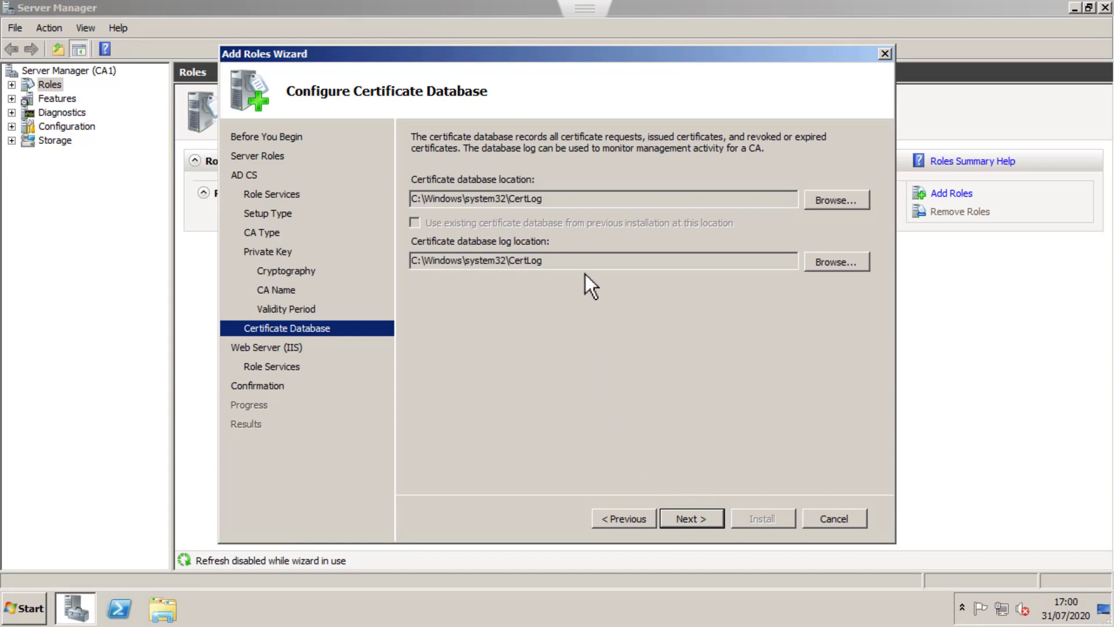
{"action": "left_click", "coordinate": [675, 517]}
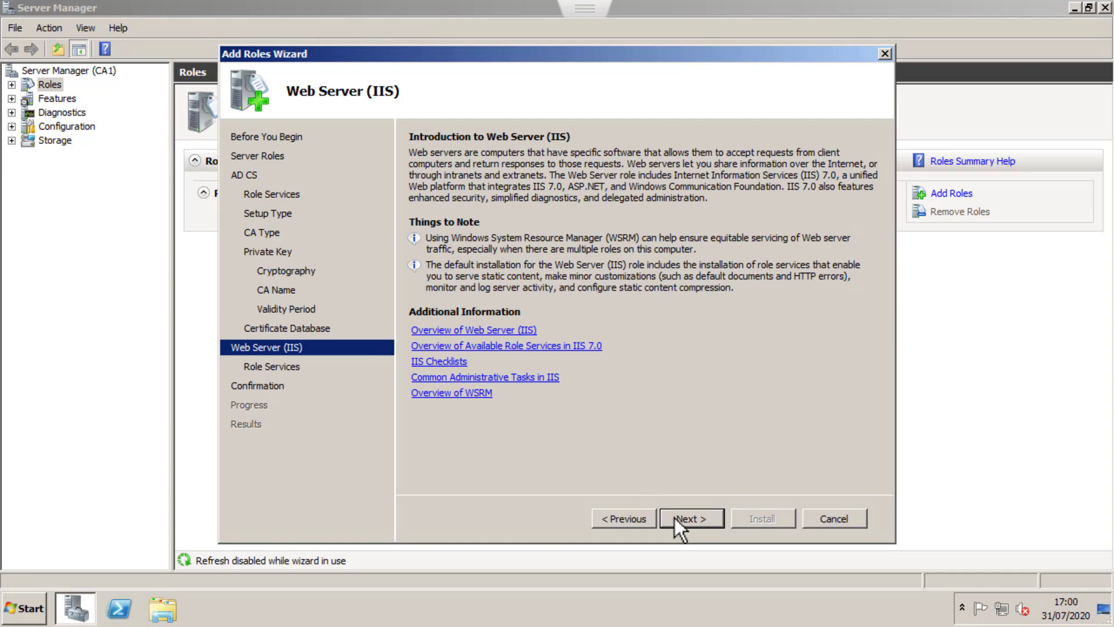
Install AD CS and Web Server (IIS), then close the finished wizard.
{"action": "left_click", "coordinate": [764, 520]}
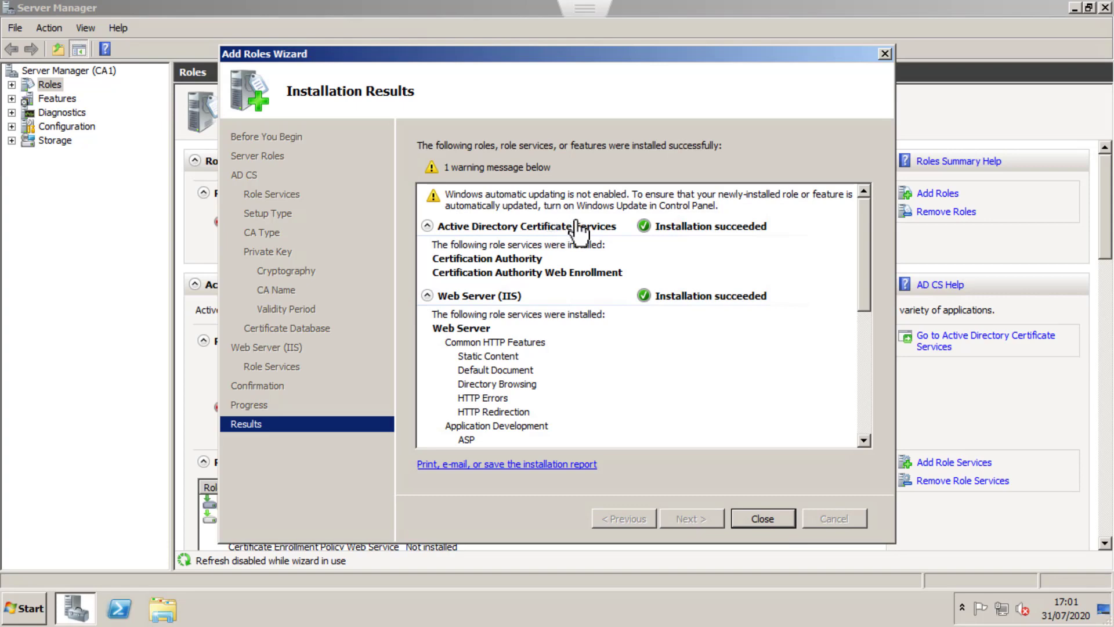
{"action": "left_click", "coordinate": [754, 519]}
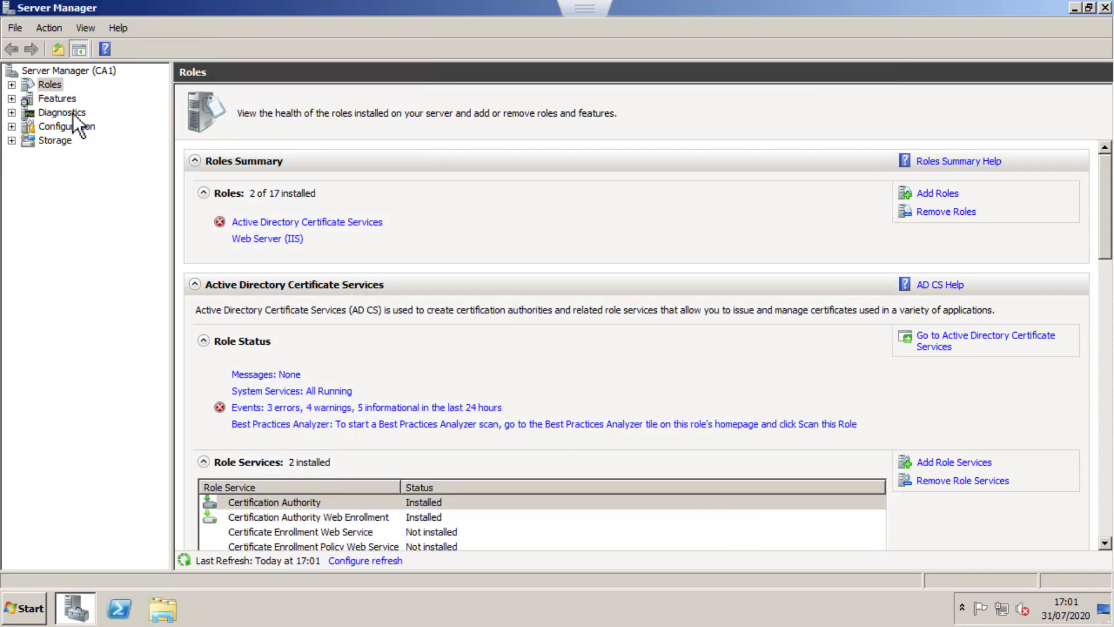
Expand Roles > Active Directory Certificate Services and select Enterprise PKI to check rdcloudcompute-Root-CA status.
{"action": "left_click", "coordinate": [20, 87]}
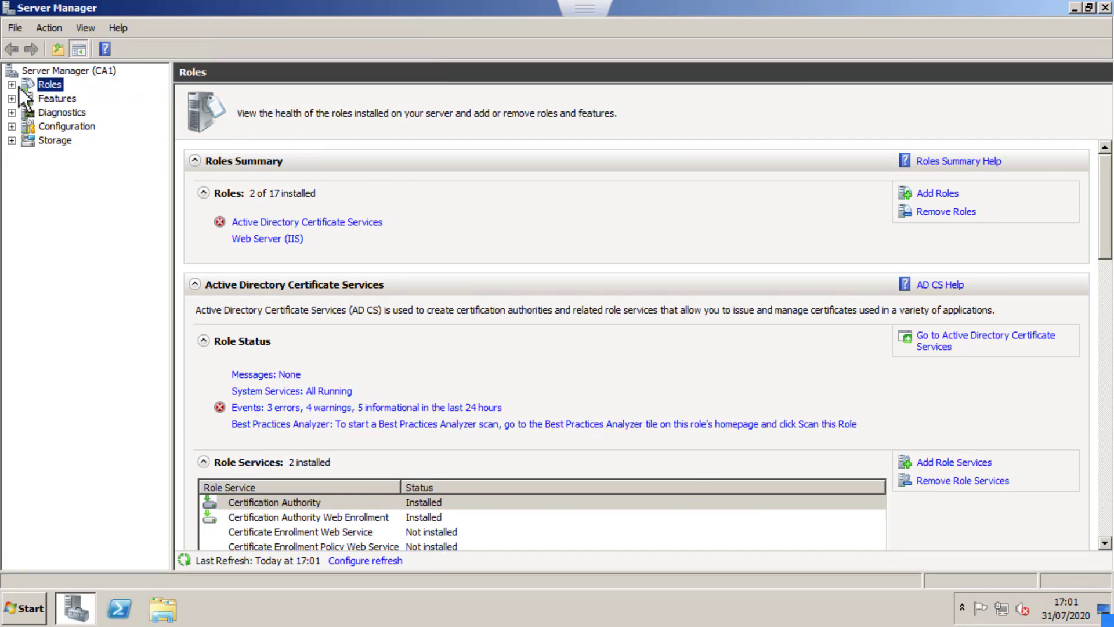
{"action": "double_click", "coordinate": [16, 77]}
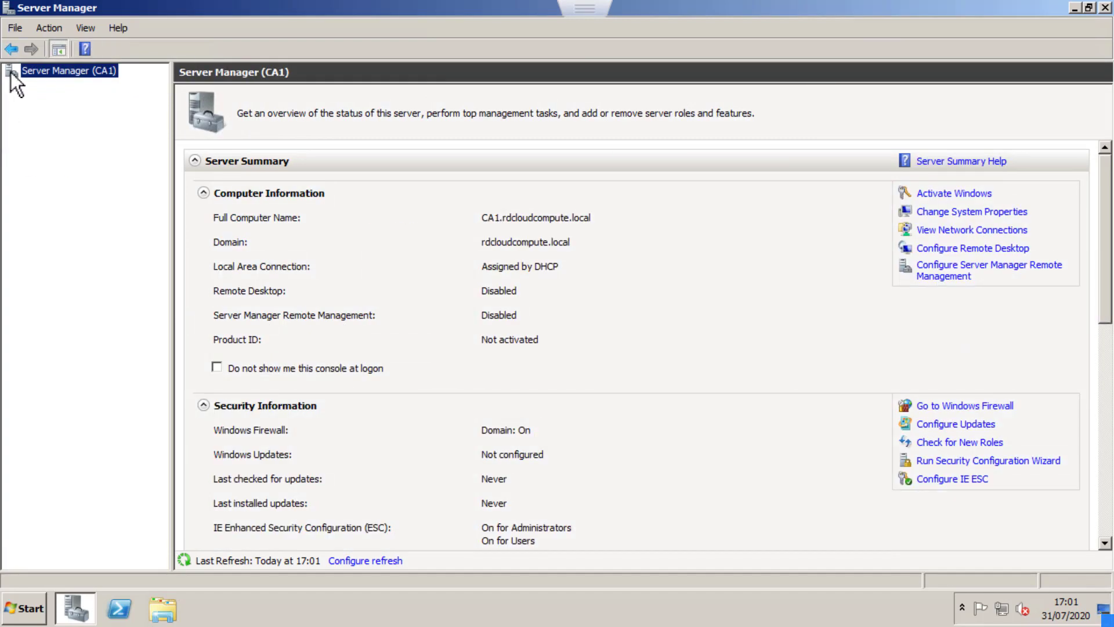
{"action": "left_click", "coordinate": [10, 69]}
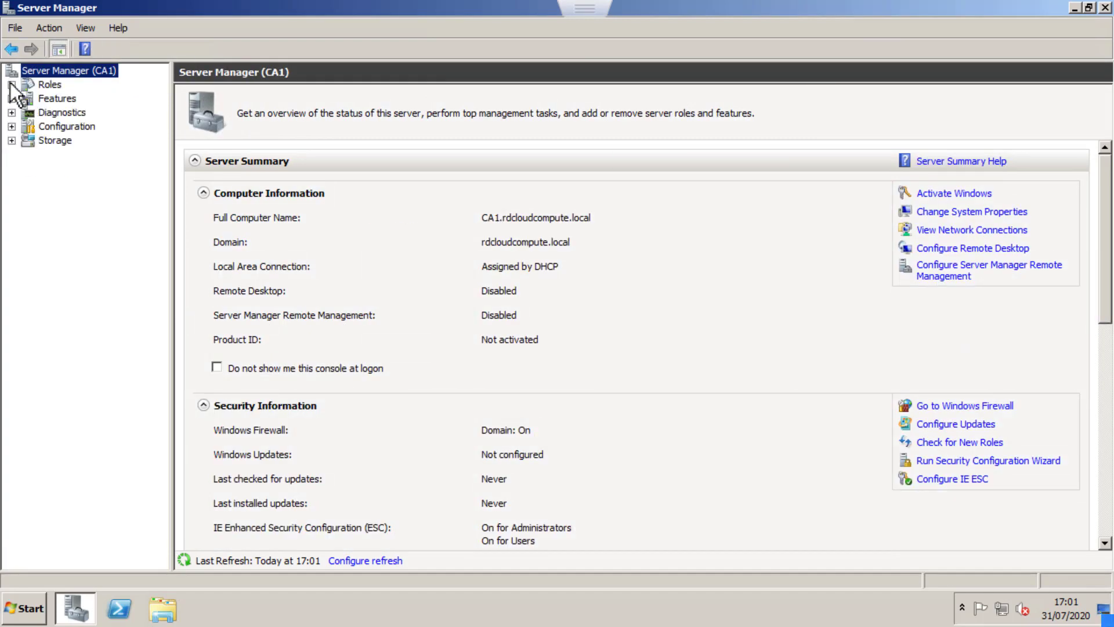
{"action": "left_click", "coordinate": [11, 84]}
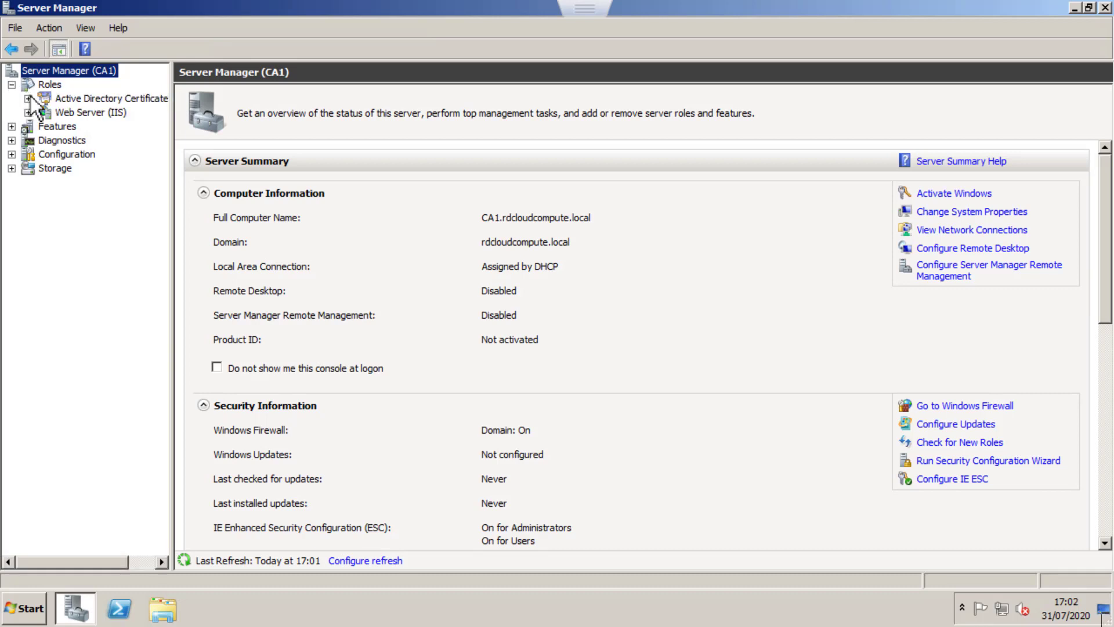
{"action": "left_click", "coordinate": [29, 97]}
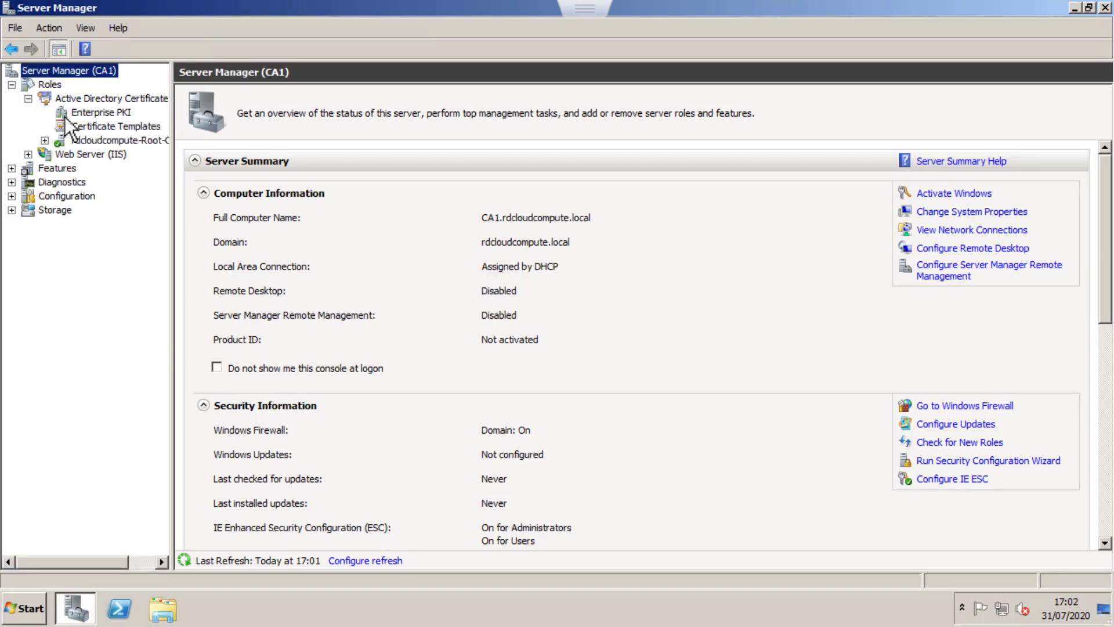
{"action": "left_click", "coordinate": [82, 115]}
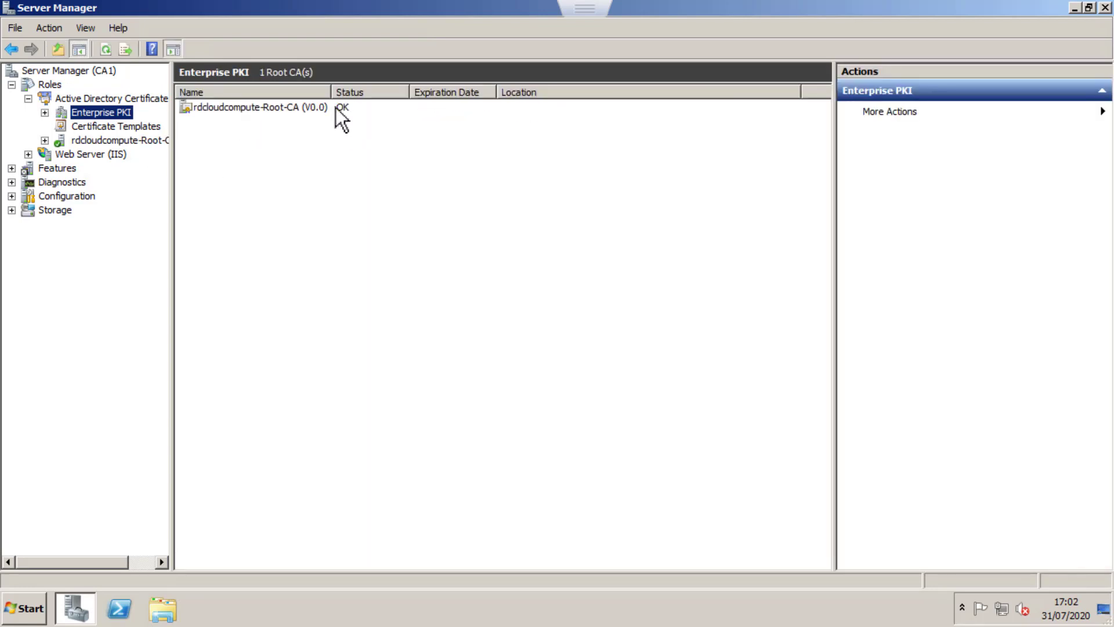
Open the Root CA certificate and inspect its certification path and sha256RSA signature algorithm.
{"action": "double_click", "coordinate": [295, 107]}
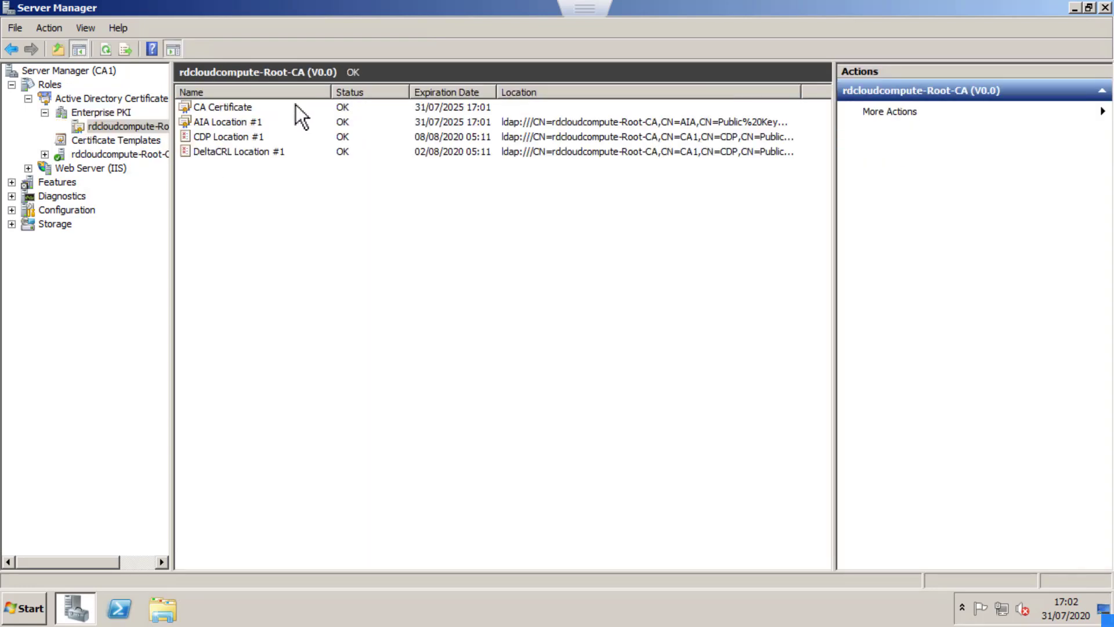
{"action": "double_click", "coordinate": [236, 107]}
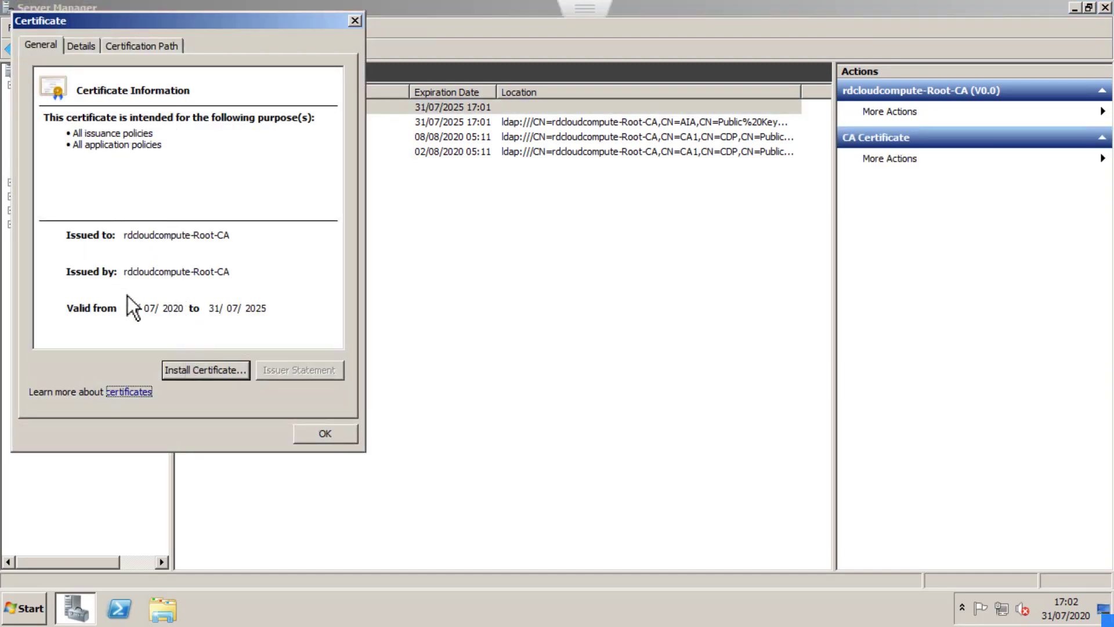
{"action": "left_click", "coordinate": [140, 51]}
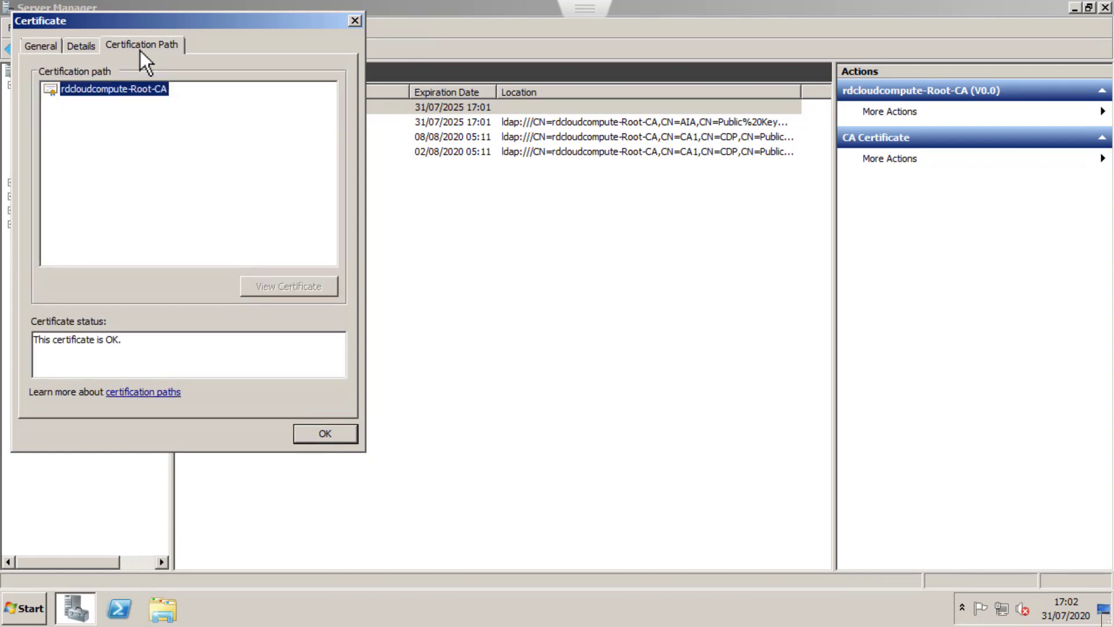
{"action": "left_click", "coordinate": [85, 48]}
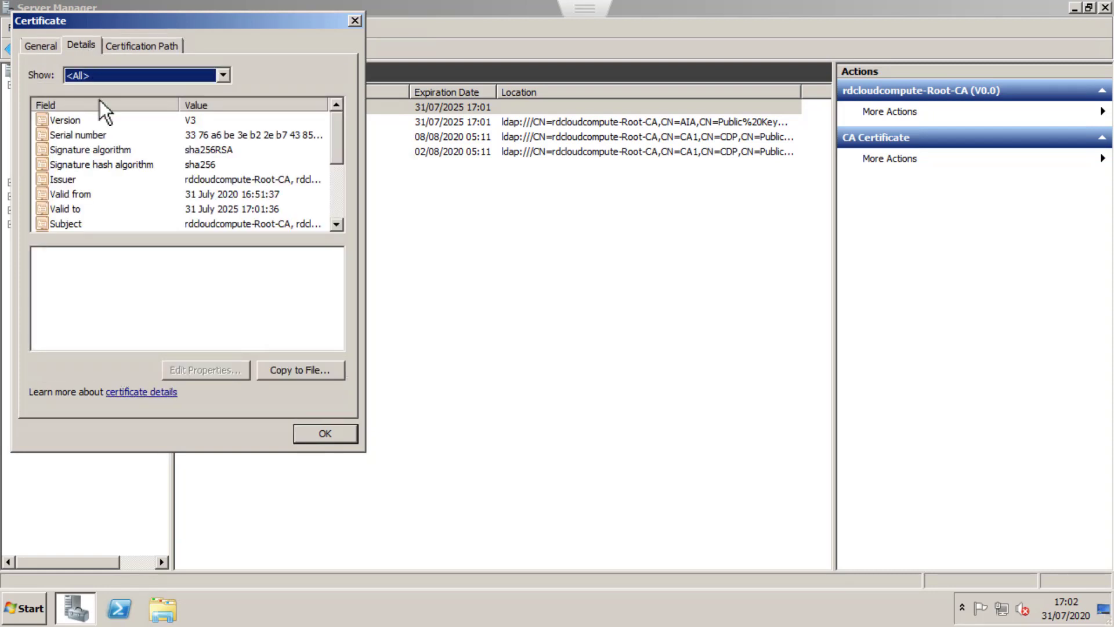
{"action": "left_click", "coordinate": [217, 160]}
{"action": "left_click", "coordinate": [218, 149]}
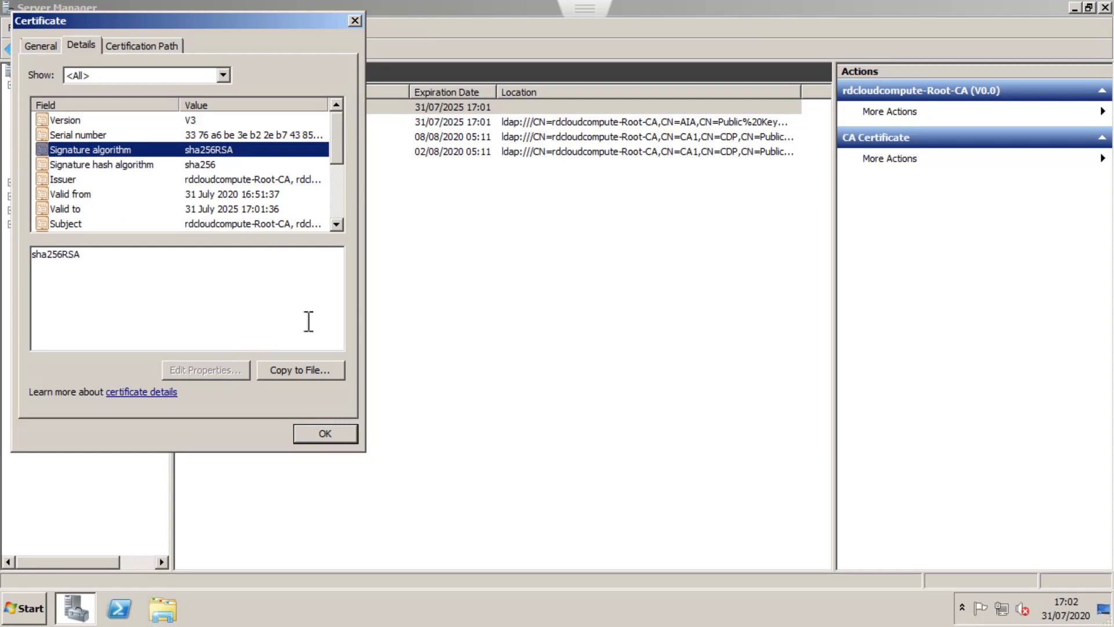
Close the certificate and browse the Root CA's Revoked, Issued, Pending and Certificate Templates folders.
{"action": "left_click", "coordinate": [317, 437]}
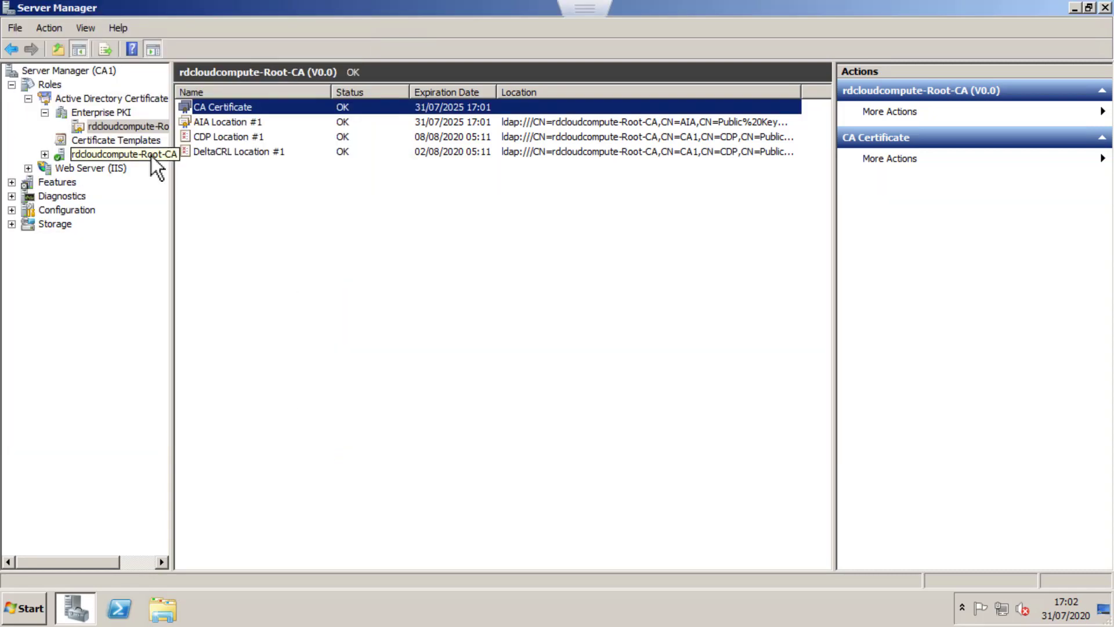
{"action": "double_click", "coordinate": [127, 148]}
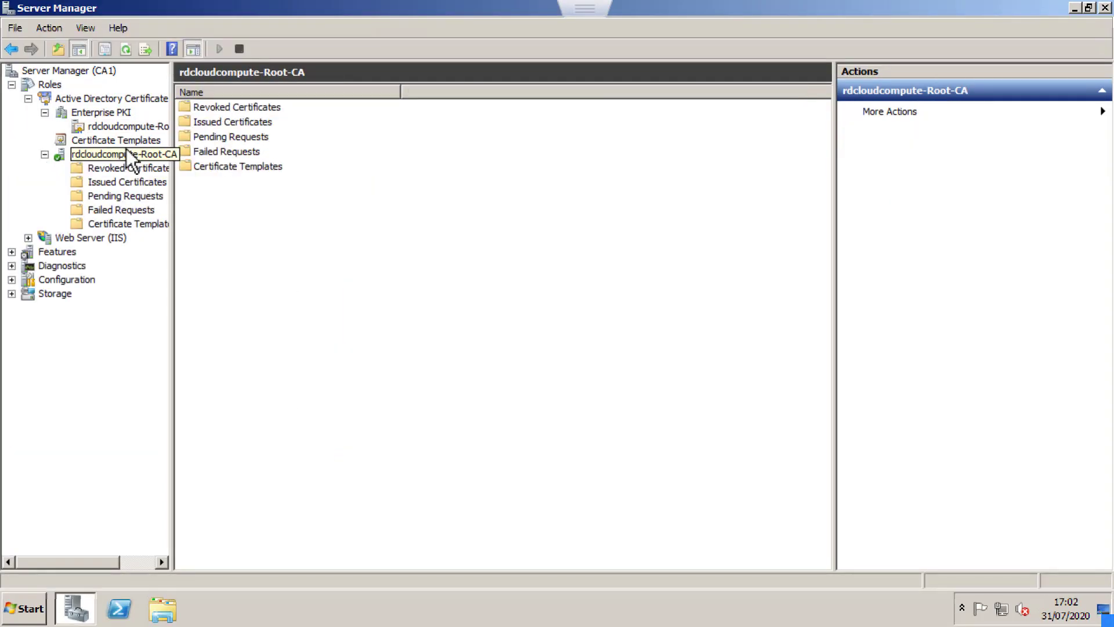
{"action": "left_click", "coordinate": [127, 167]}
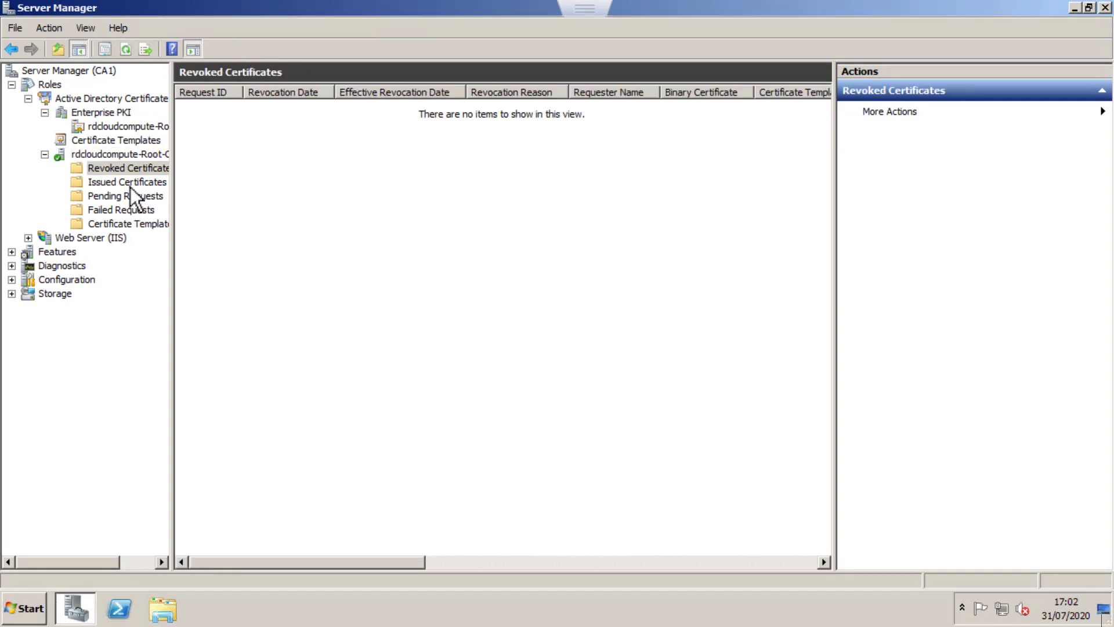
{"action": "left_click", "coordinate": [130, 186]}
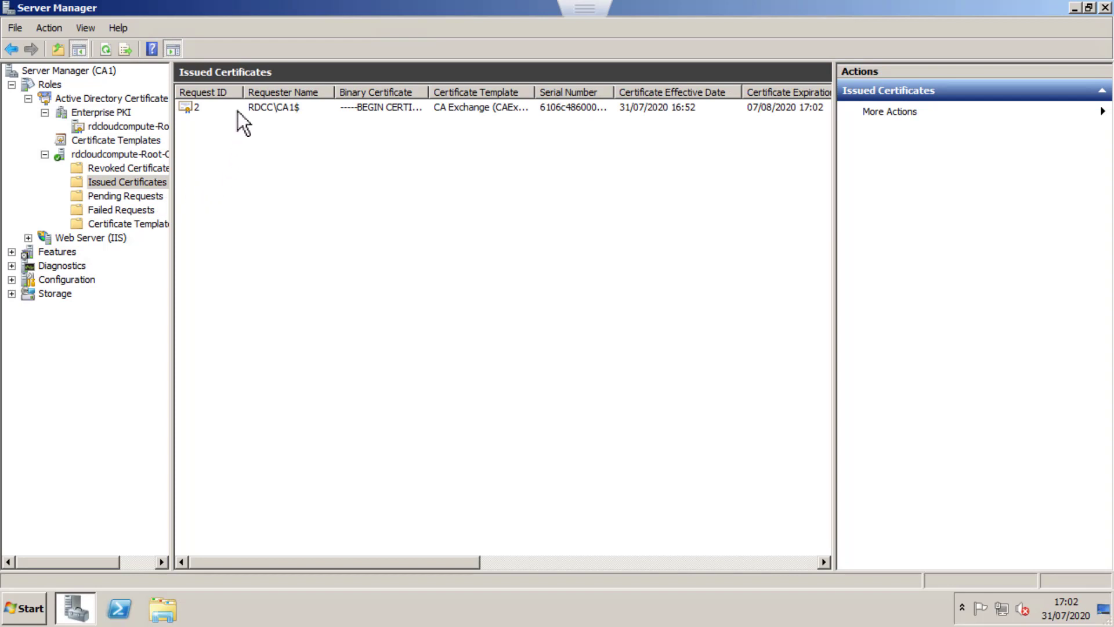
{"action": "left_click", "coordinate": [148, 196]}
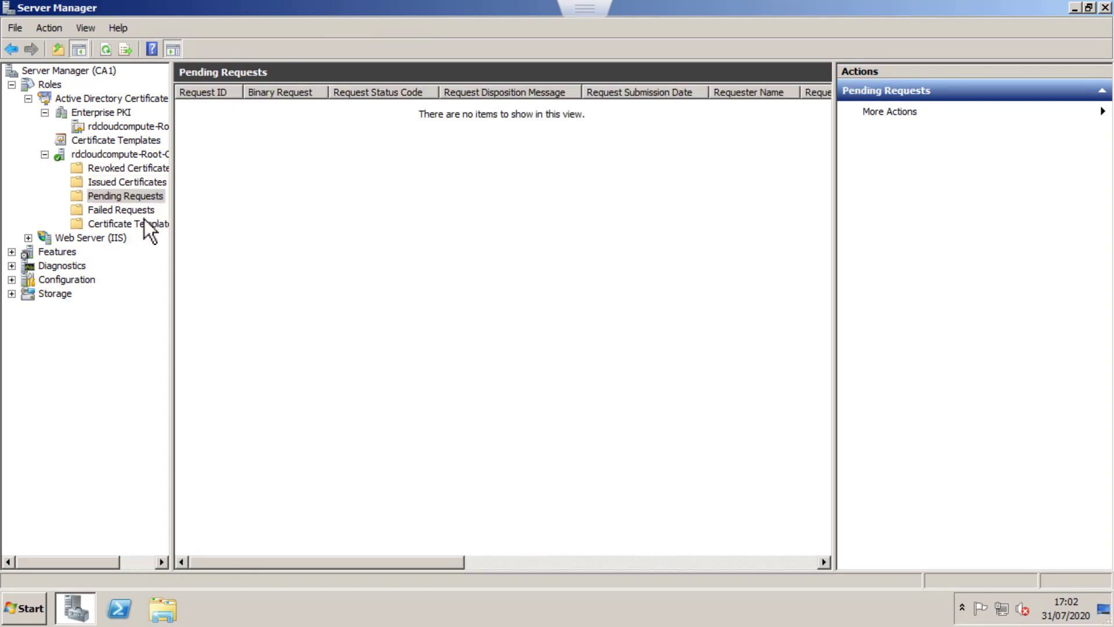
{"action": "left_click", "coordinate": [144, 221]}
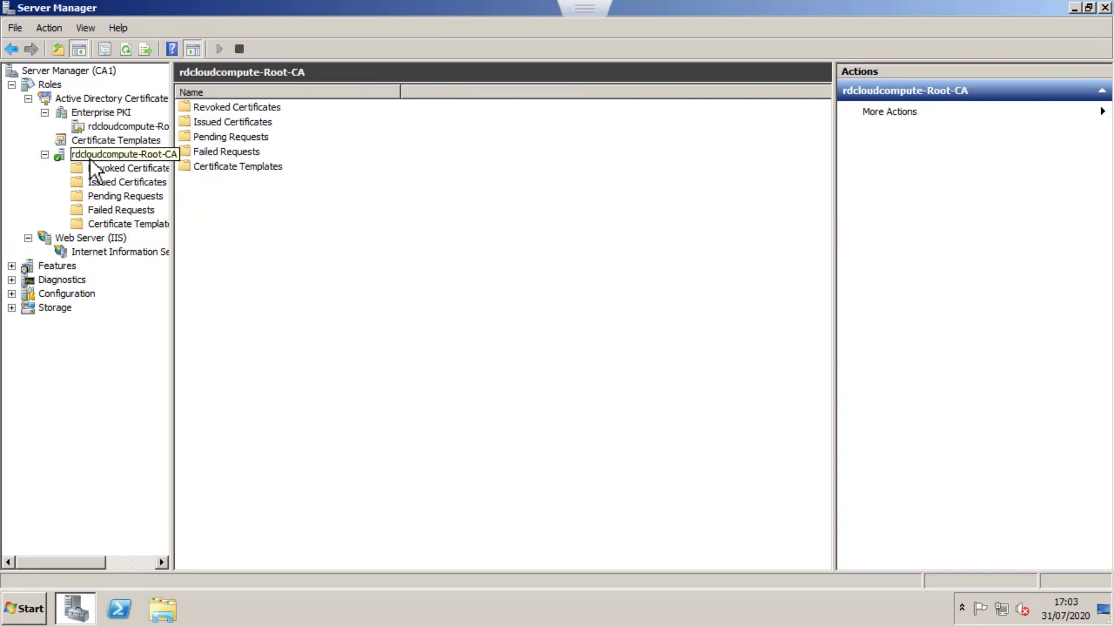
{"action": "left_click", "coordinate": [23, 608]}
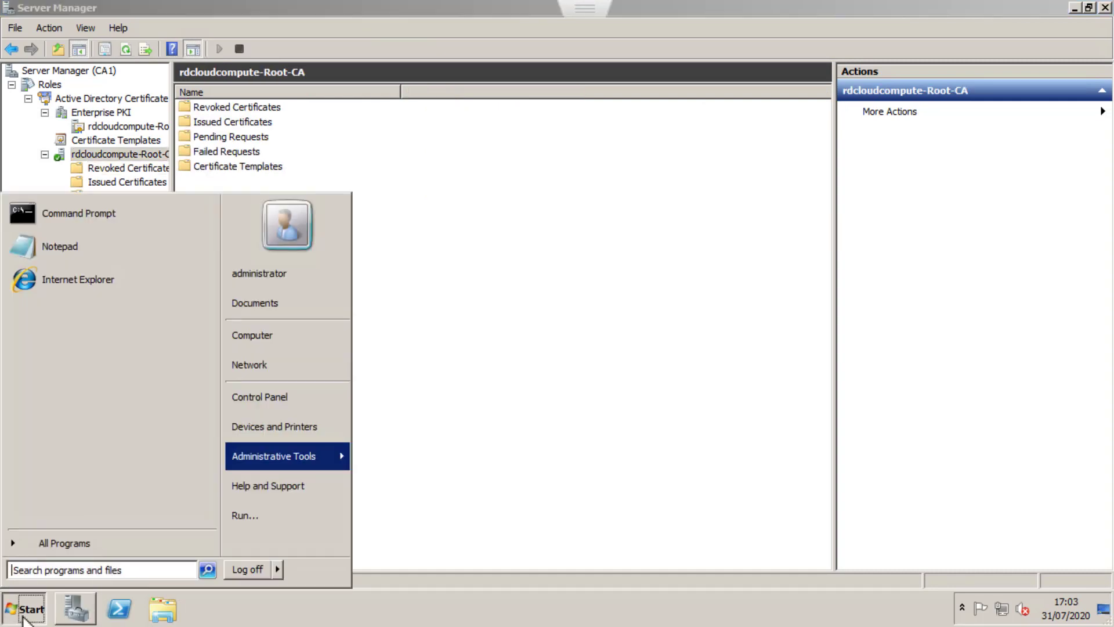
Launch an empty MMC console with mmc and open Add/Remove Snap-in.
{"action": "left_click", "coordinate": [274, 525]}
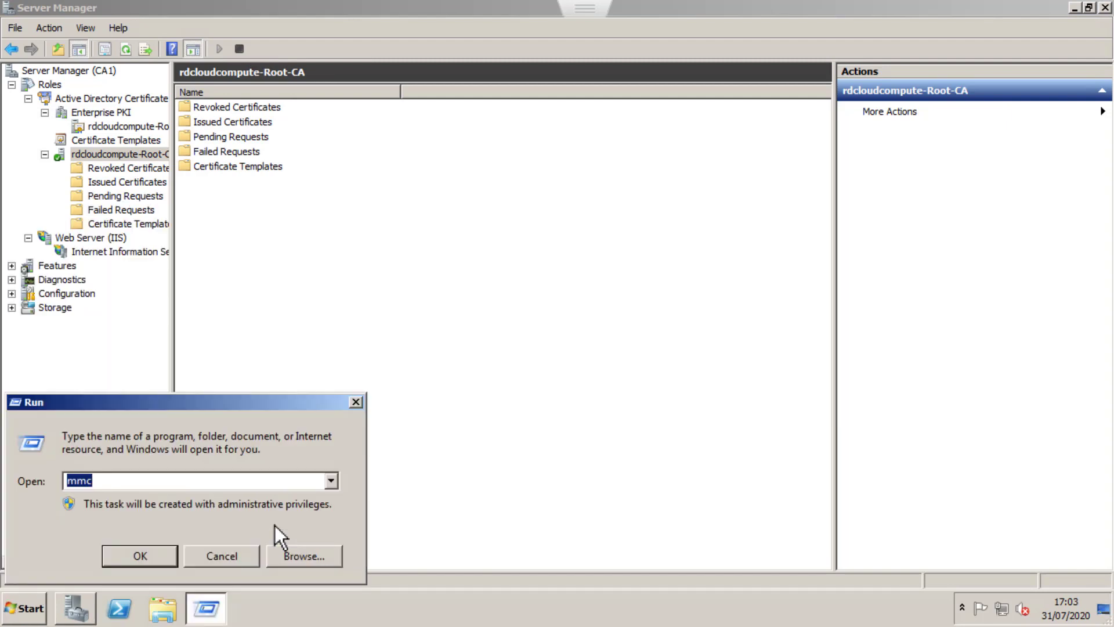
{"action": "key", "text": "Return"}
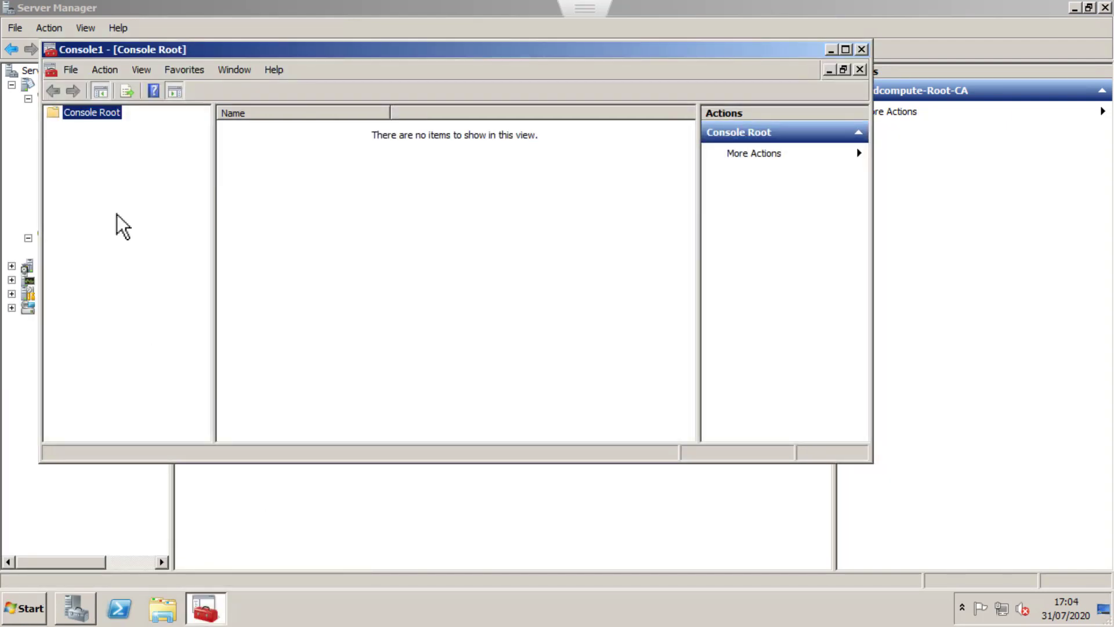
{"action": "left_click", "coordinate": [74, 75]}
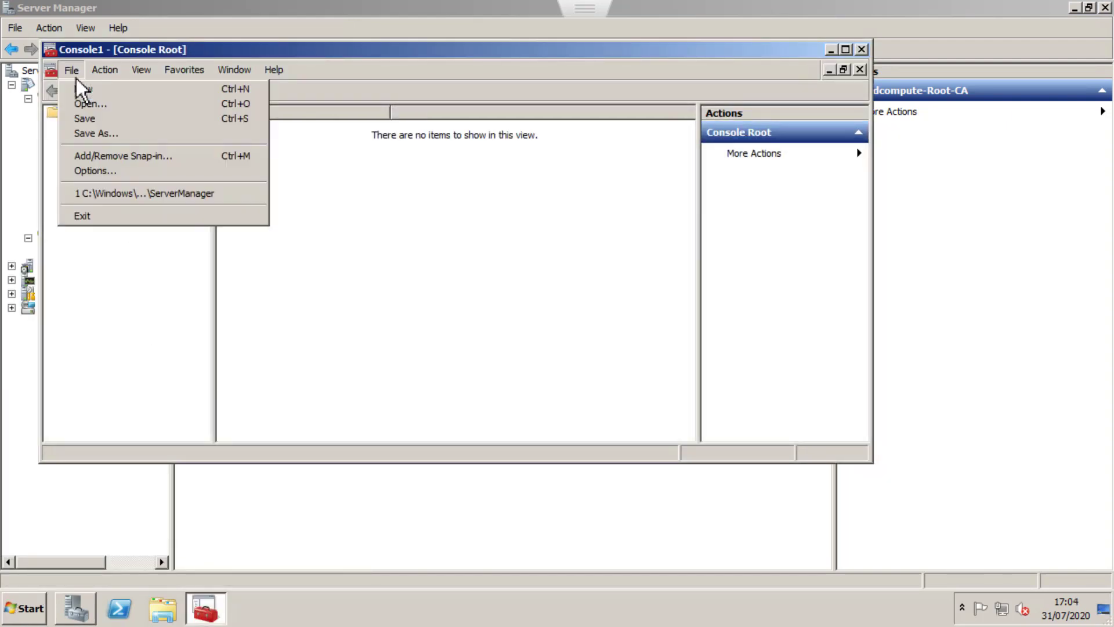
{"action": "left_click", "coordinate": [112, 157]}
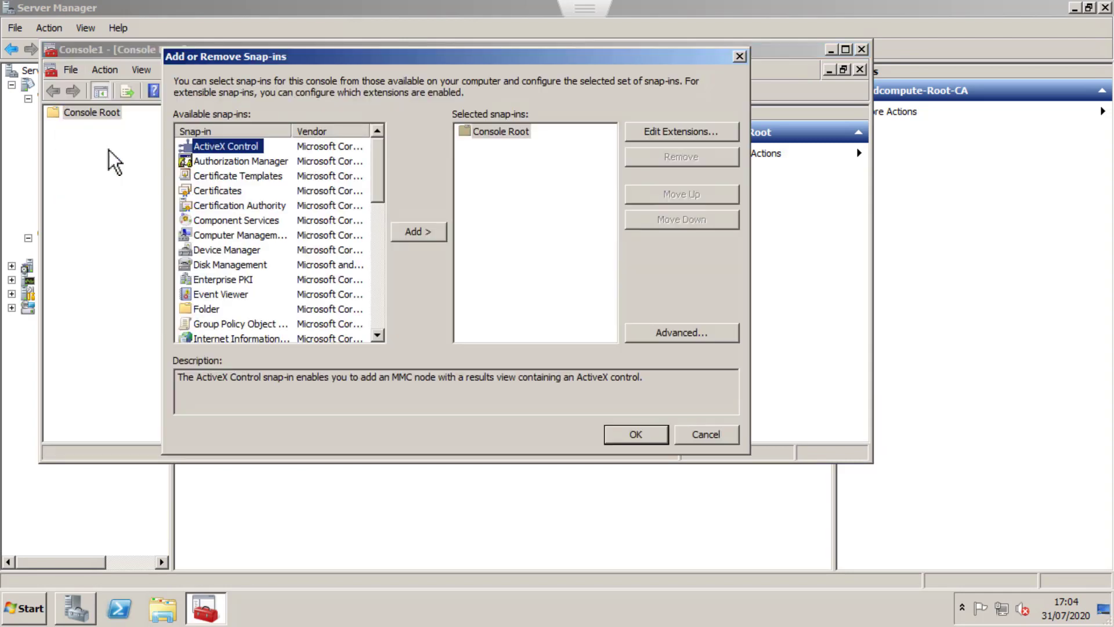
Add the Certificates snap-in for the local computer account.
{"action": "left_click", "coordinate": [235, 191]}
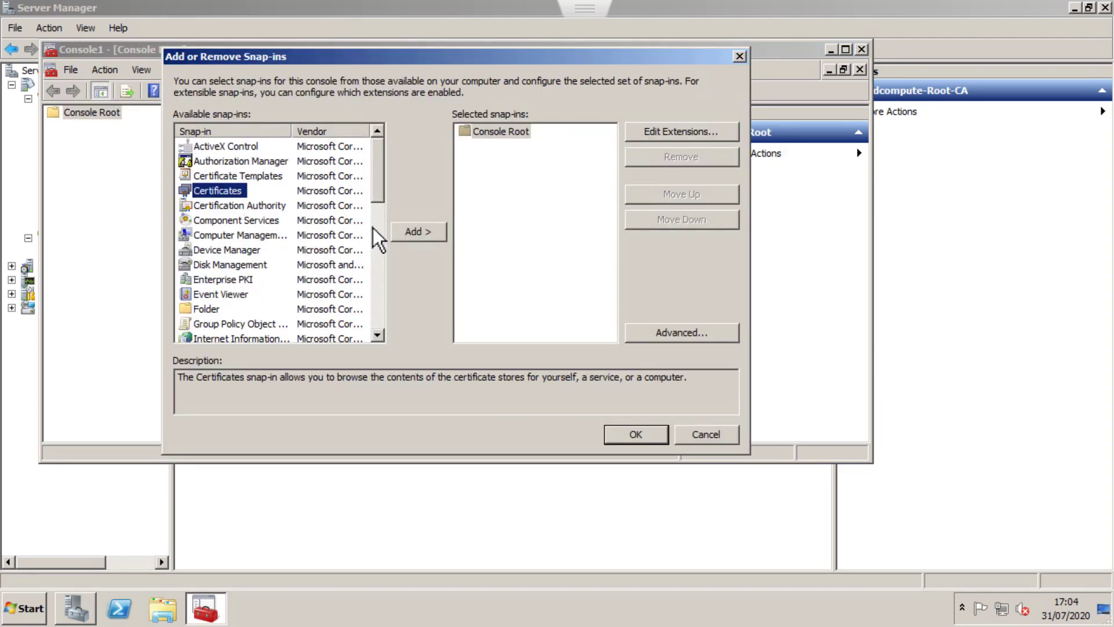
{"action": "left_click", "coordinate": [434, 237]}
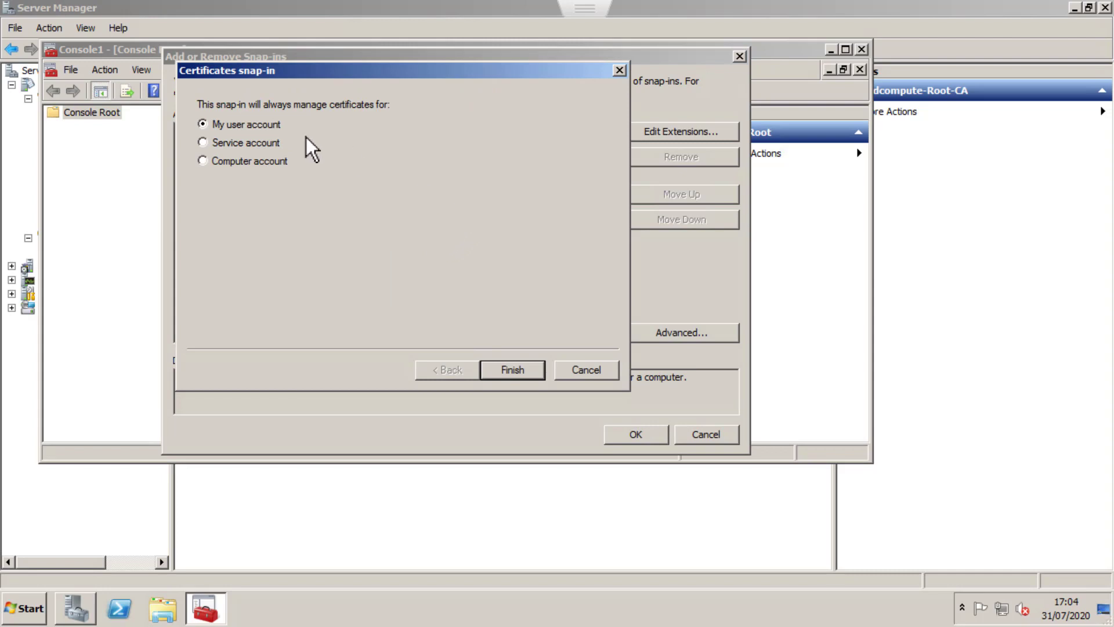
{"action": "left_click", "coordinate": [273, 164]}
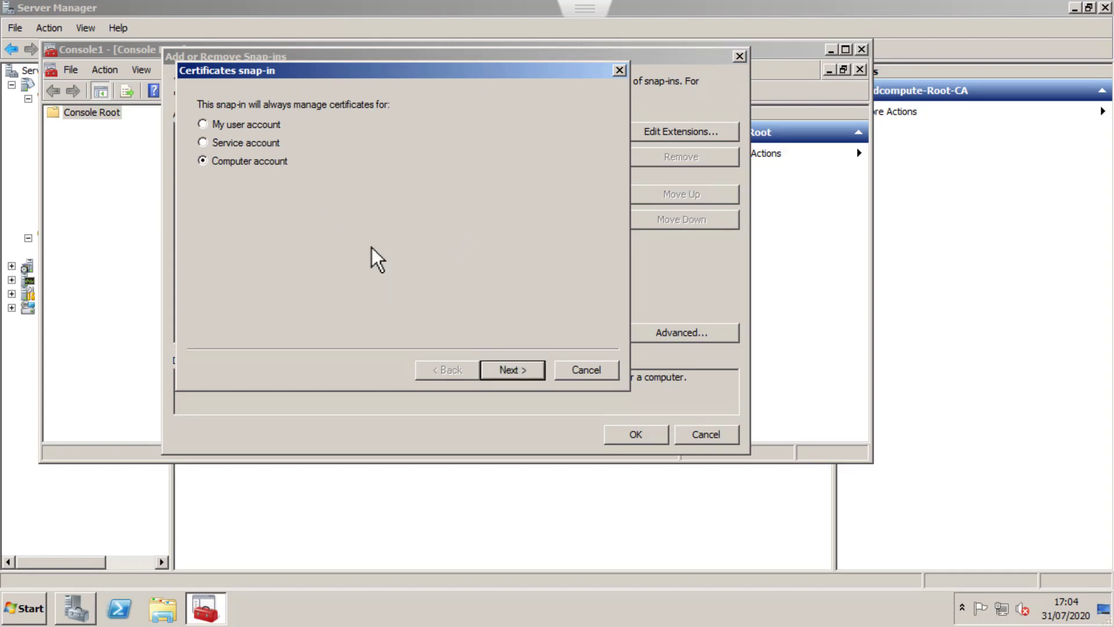
{"action": "left_click", "coordinate": [506, 371]}
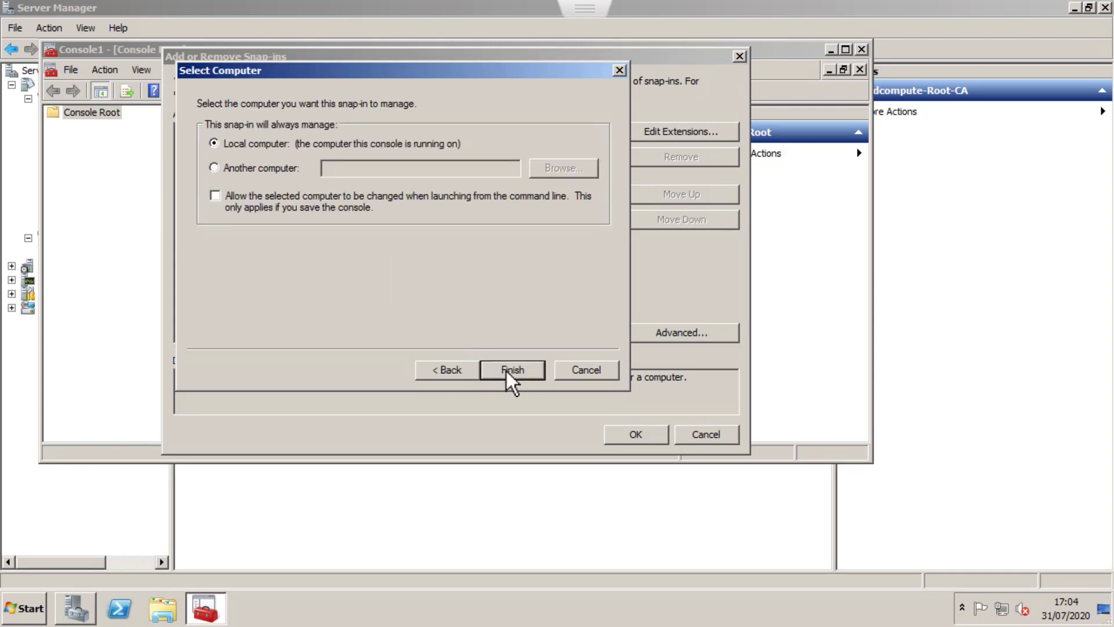
{"action": "left_click", "coordinate": [506, 371]}
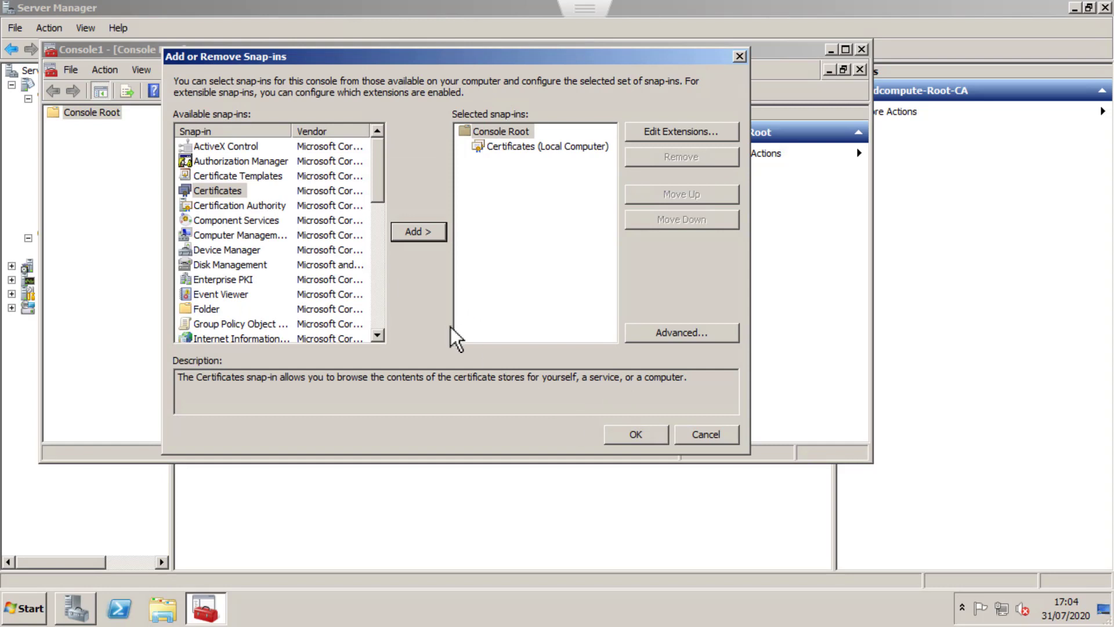
Browse to the Local Computer Personal certificates and inspect the rdcloudcompute-Root-CA certificate expiring 31/07/2025.
{"action": "left_click", "coordinate": [615, 437]}
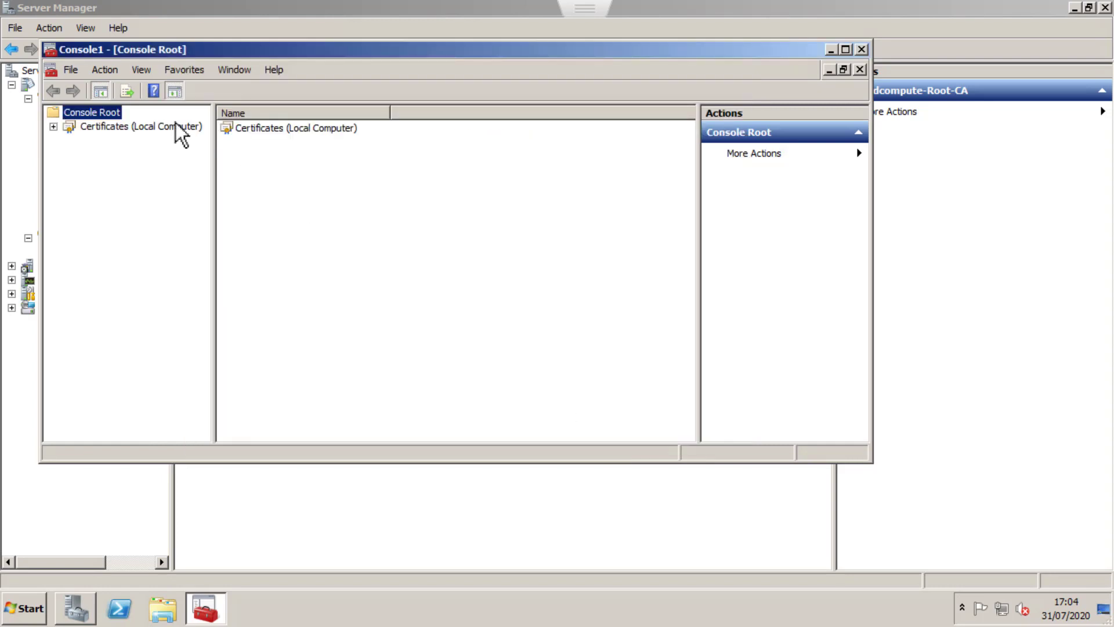
{"action": "double_click", "coordinate": [175, 125]}
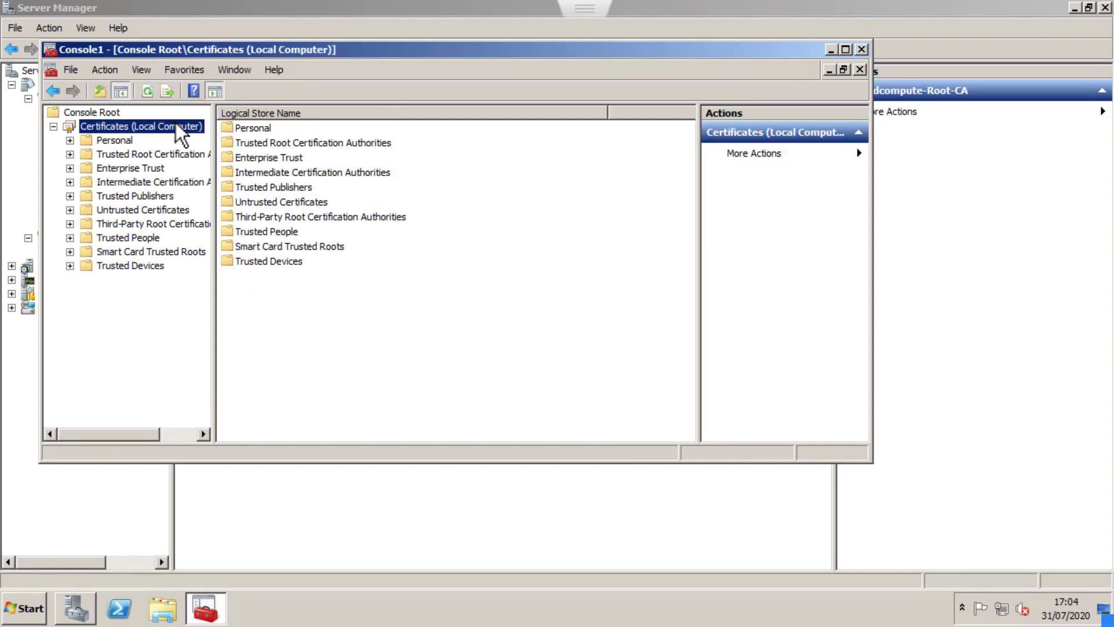
{"action": "double_click", "coordinate": [121, 141]}
{"action": "left_click", "coordinate": [136, 154]}
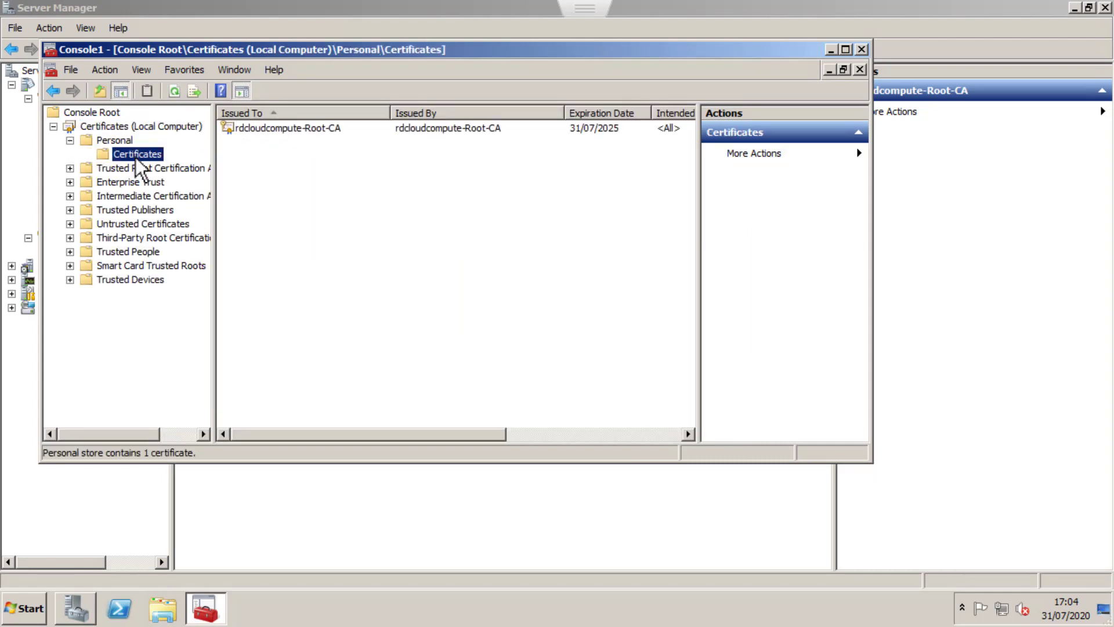
{"action": "double_click", "coordinate": [311, 129]}
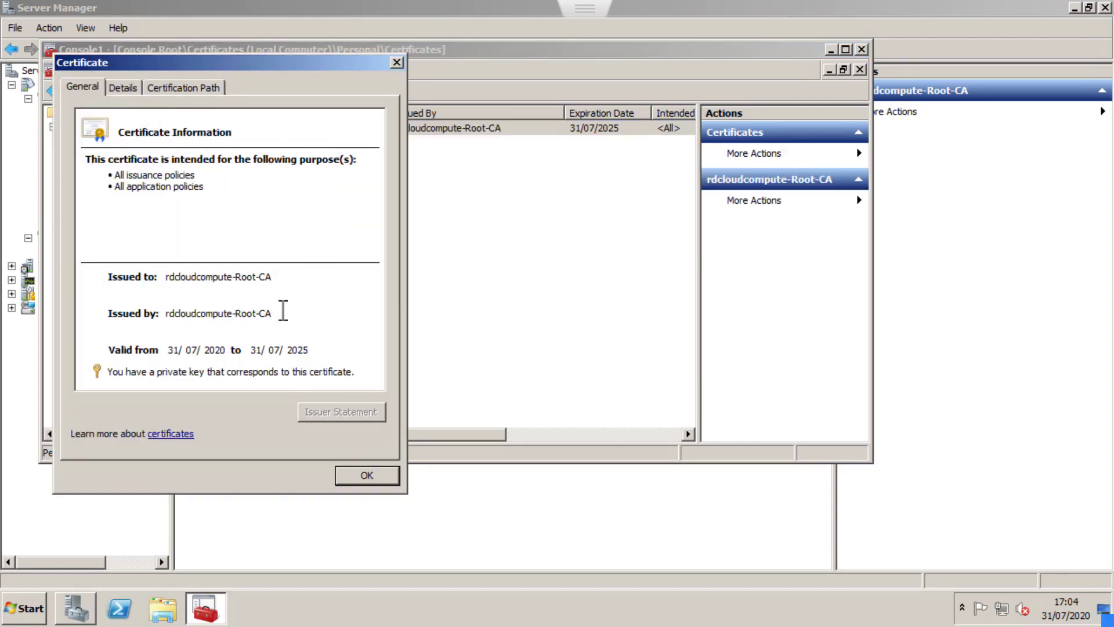
{"action": "left_click", "coordinate": [362, 475]}
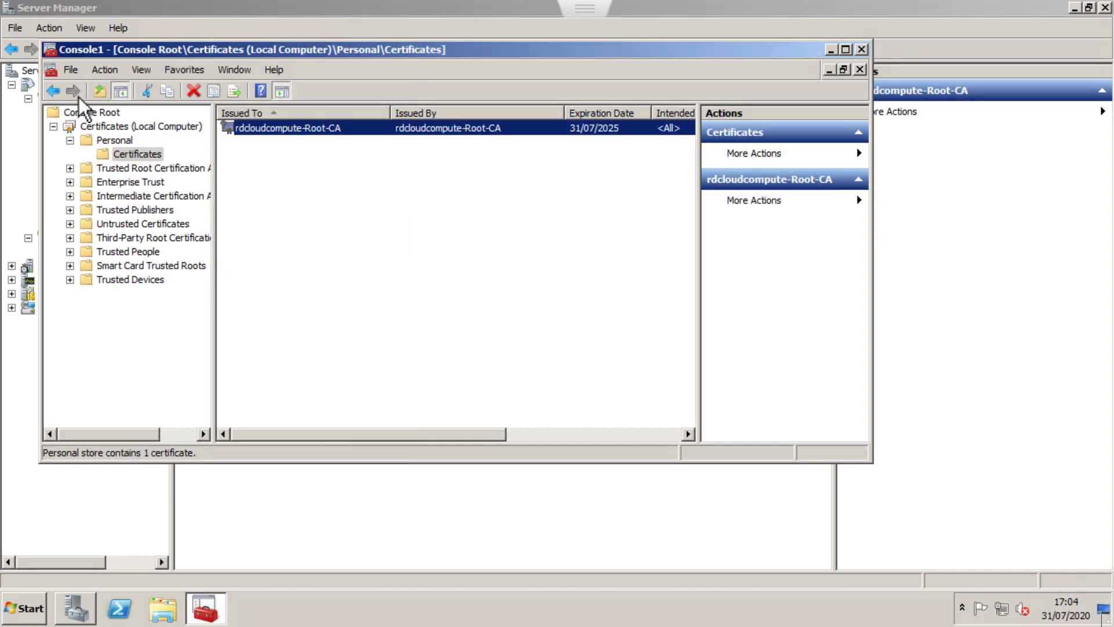
Add a second Certificates snap-in to the console that manages My user account.
{"action": "left_click", "coordinate": [71, 70]}
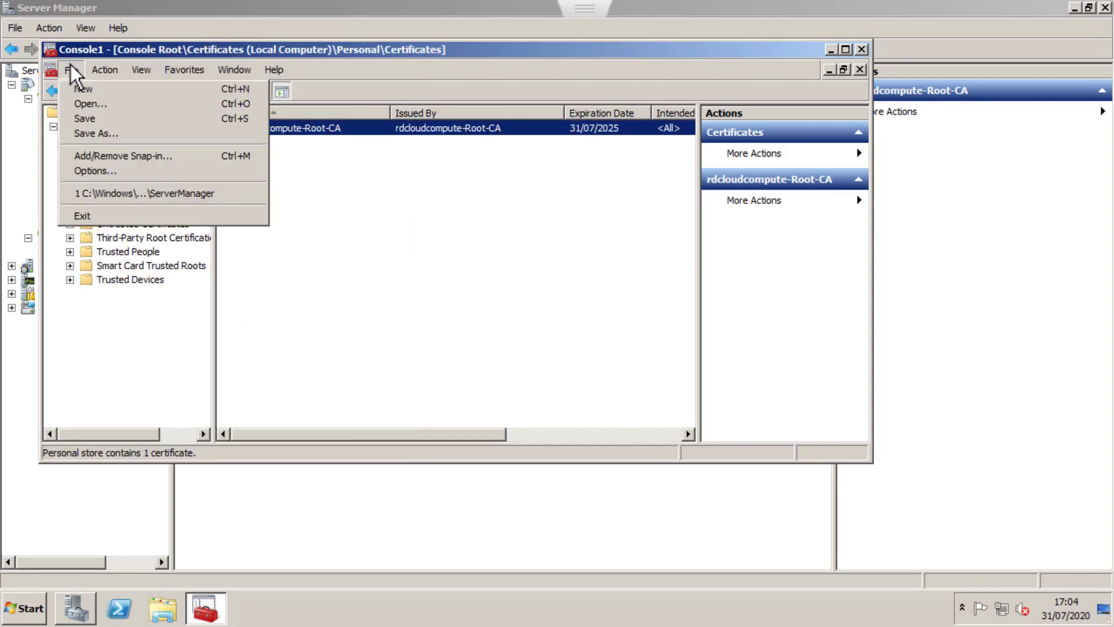
{"action": "left_click", "coordinate": [114, 158]}
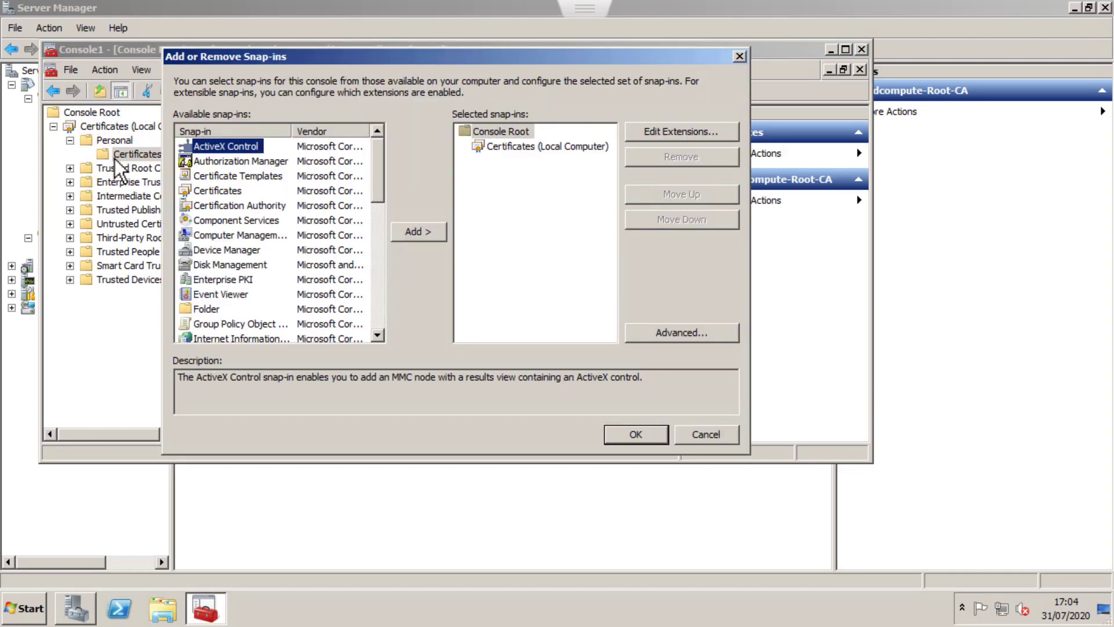
{"action": "left_click", "coordinate": [226, 177]}
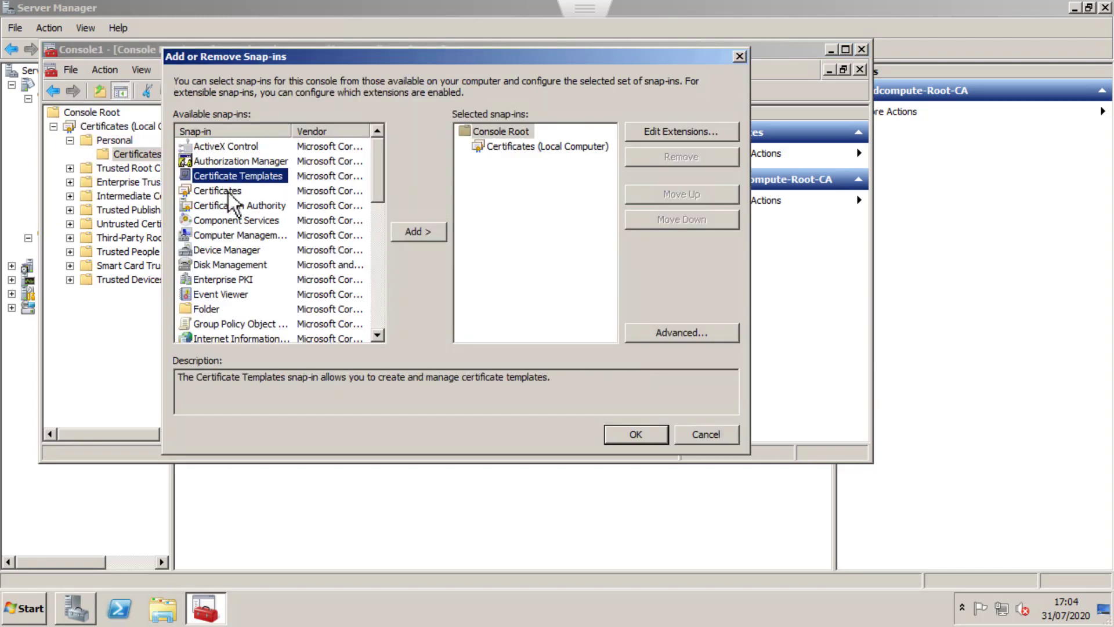
{"action": "left_click", "coordinate": [232, 193]}
{"action": "left_click", "coordinate": [430, 236]}
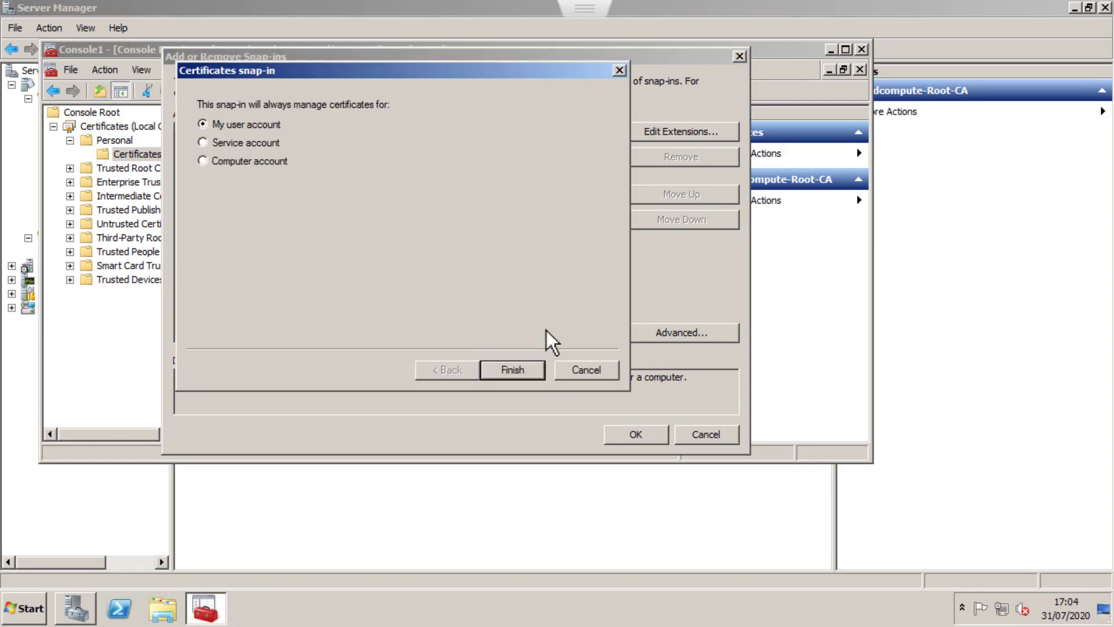
{"action": "left_click", "coordinate": [522, 368]}
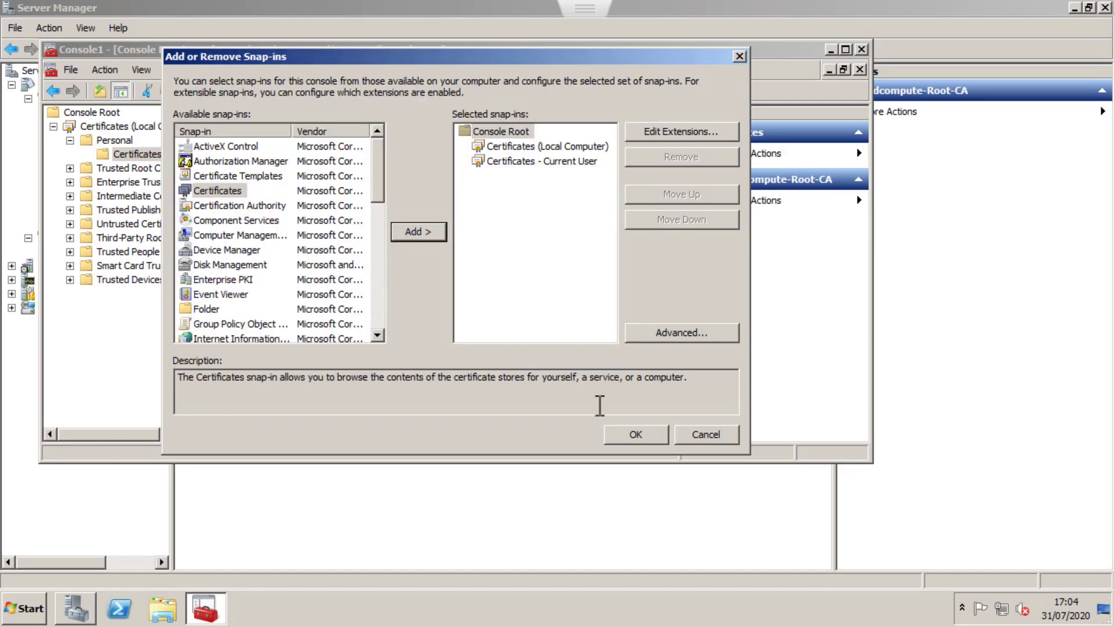
{"action": "left_click", "coordinate": [633, 434]}
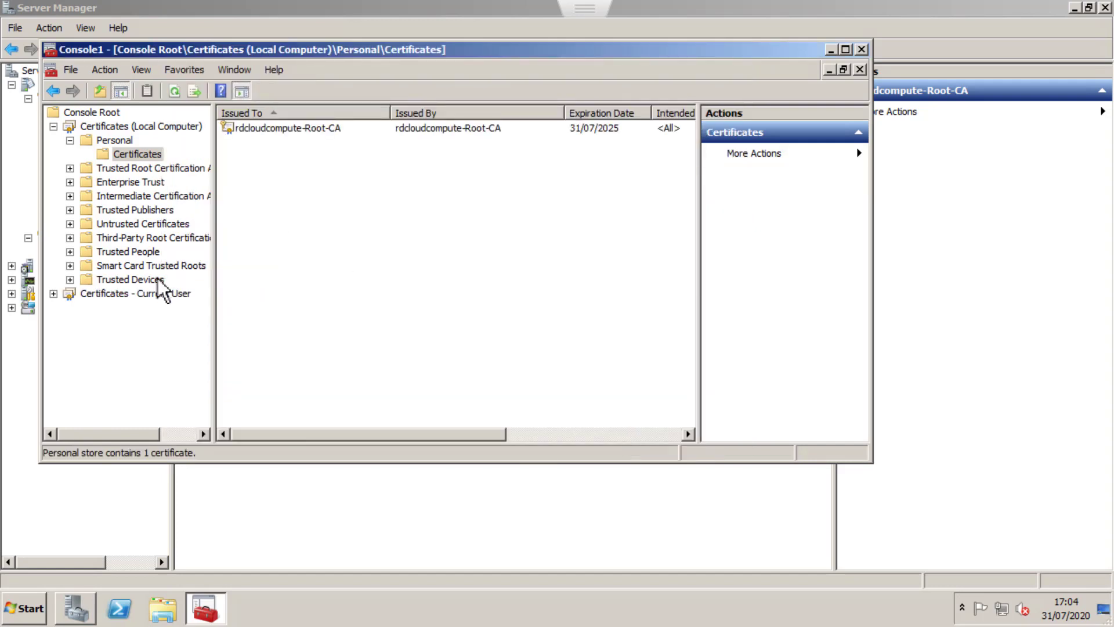
Expand Certificates - Current User to list its Personal certificates.
{"action": "double_click", "coordinate": [152, 296]}
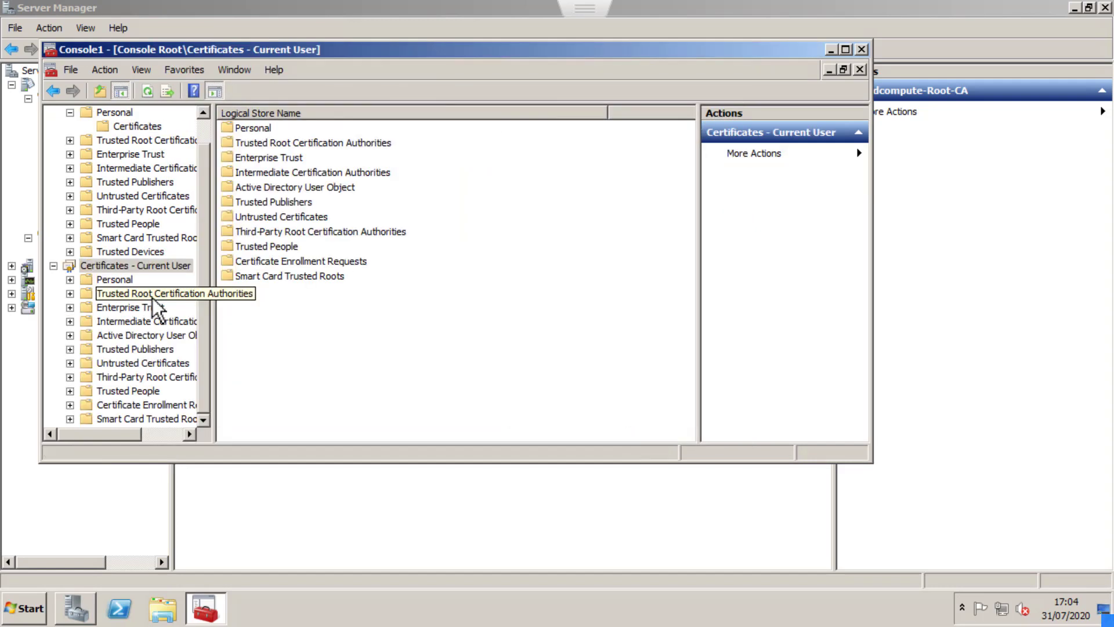
{"action": "double_click", "coordinate": [112, 280]}
{"action": "left_click", "coordinate": [125, 290]}
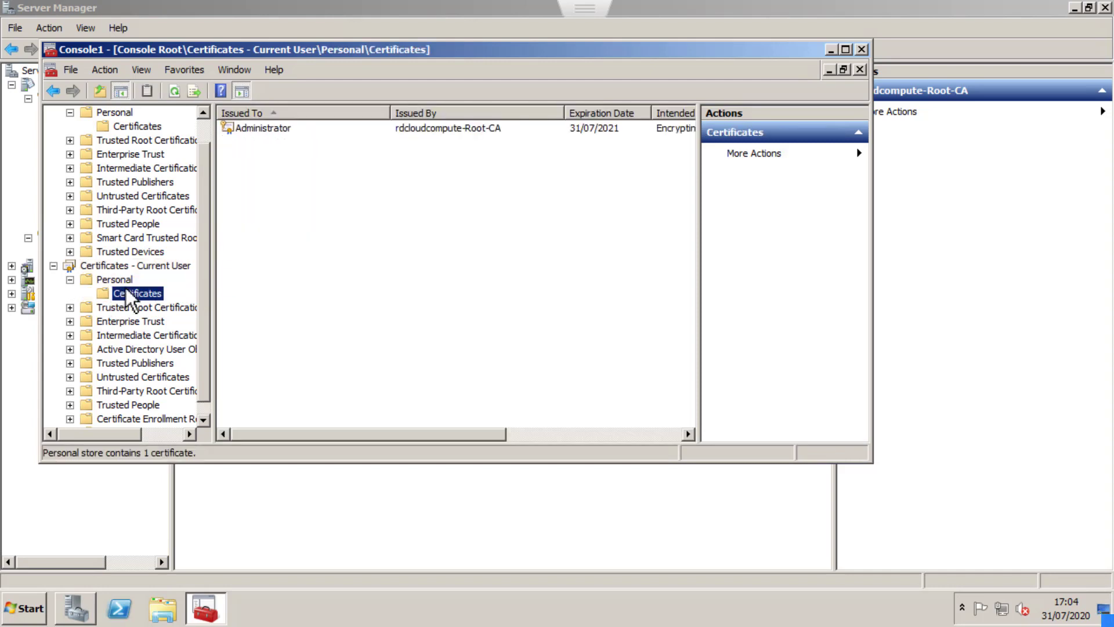
{"action": "left_click", "coordinate": [305, 170]}
Delete the old Administrator certificate and confirm the Personal store is now empty.
{"action": "left_click", "coordinate": [267, 127]}
{"action": "right_click", "coordinate": [266, 127]}
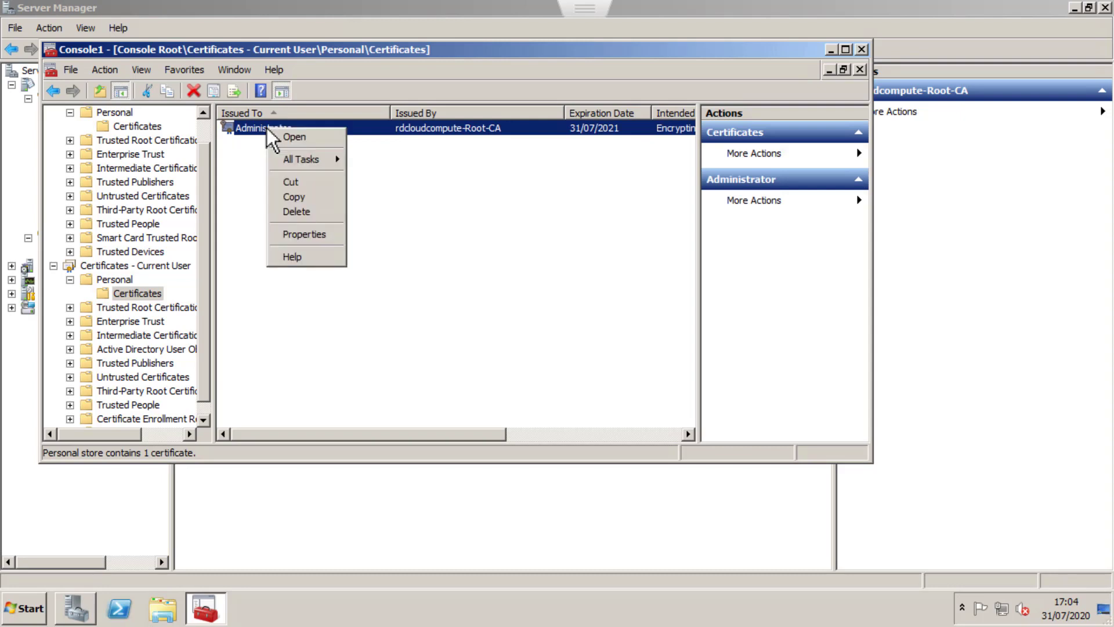
{"action": "left_click", "coordinate": [295, 210]}
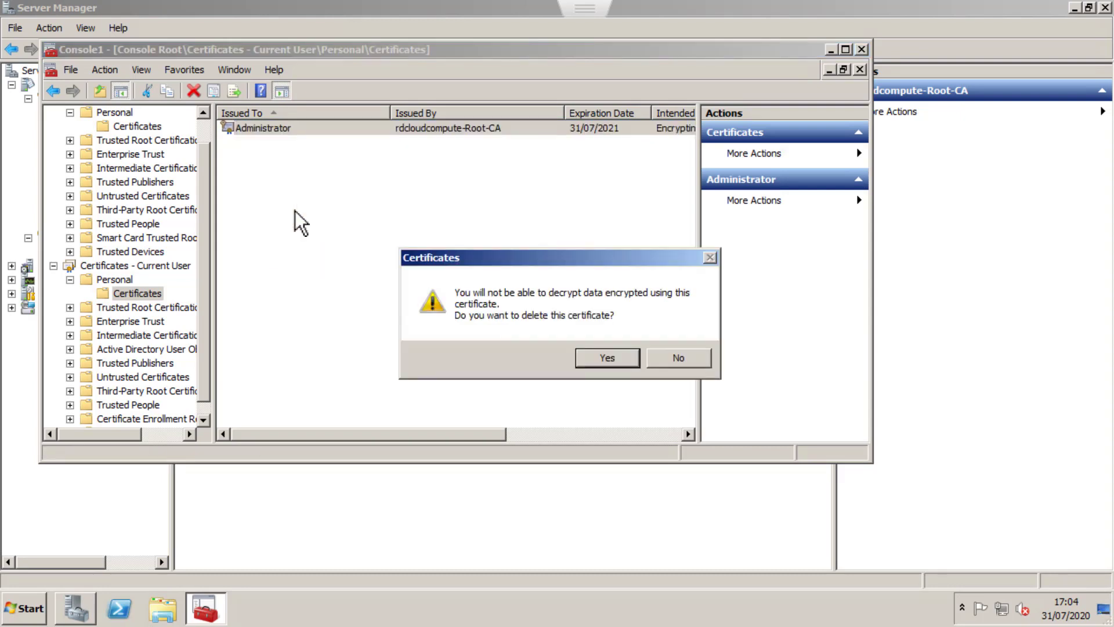
{"action": "left_click", "coordinate": [614, 362]}
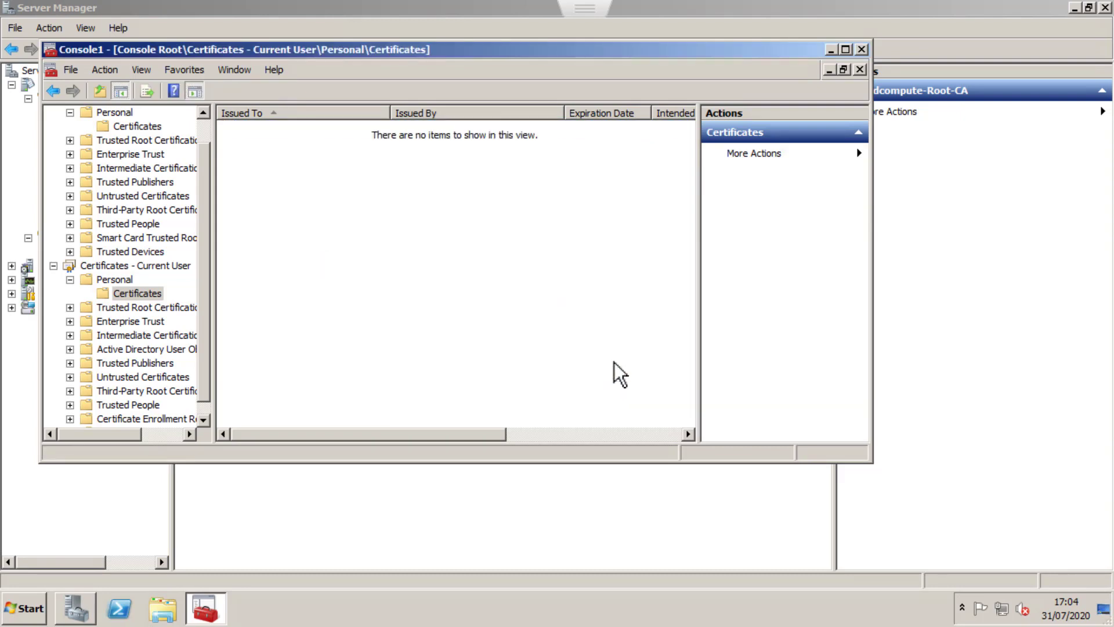
{"action": "left_click", "coordinate": [116, 279]}
{"action": "left_click", "coordinate": [137, 294]}
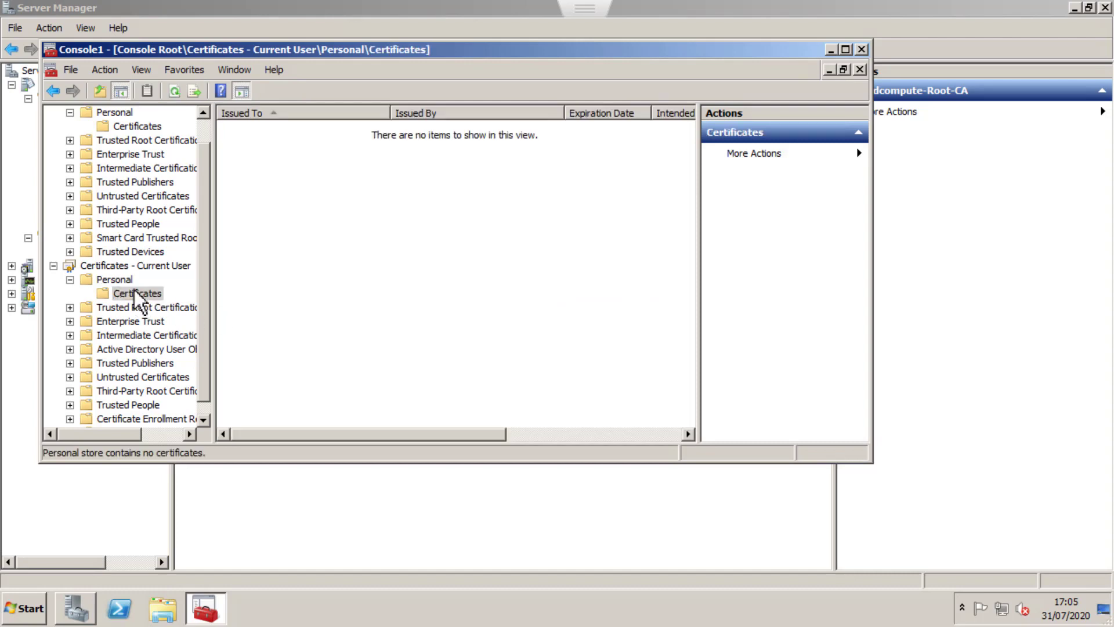
Start a Request New Certificate wizard on the current user's Personal certificates.
{"action": "right_click", "coordinate": [134, 291]}
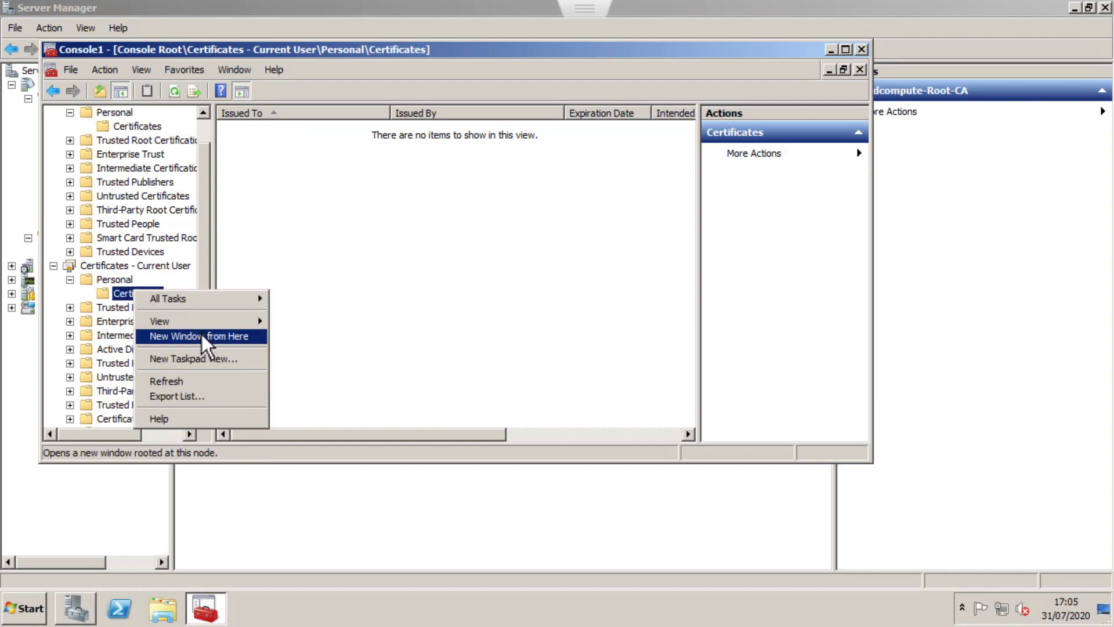
{"action": "mouse_move", "coordinate": [197, 298]}
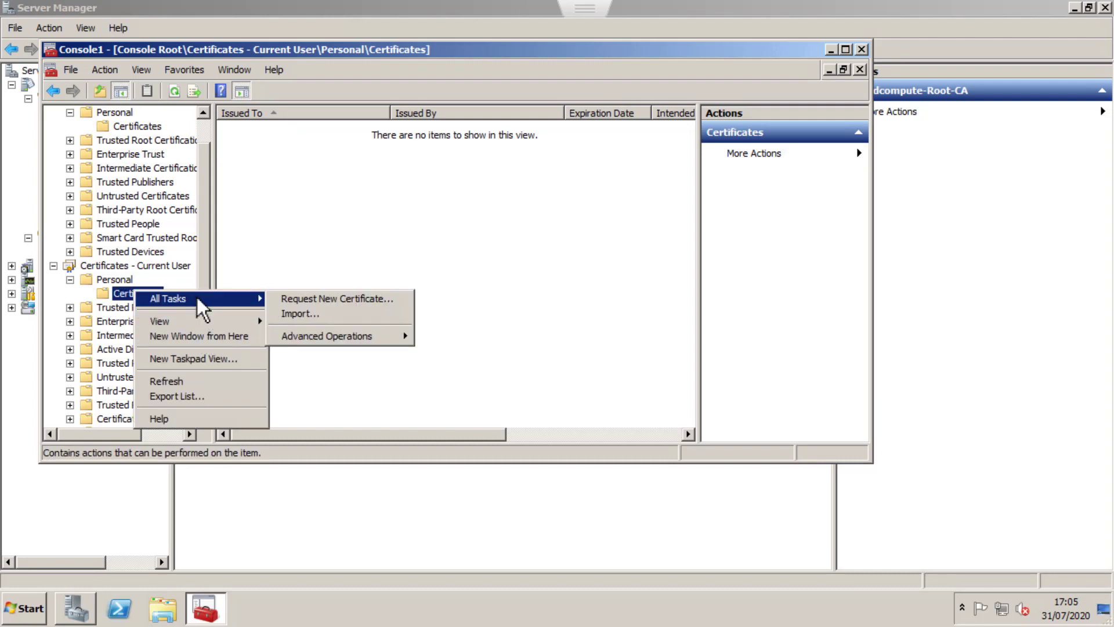
{"action": "left_click", "coordinate": [341, 301]}
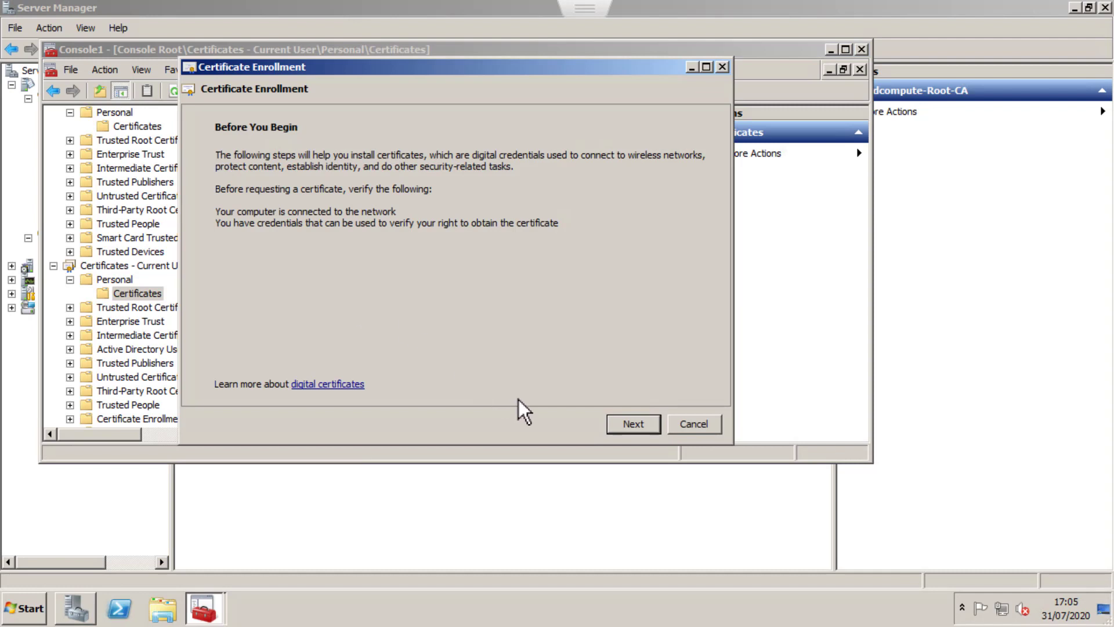
{"action": "left_click", "coordinate": [618, 426]}
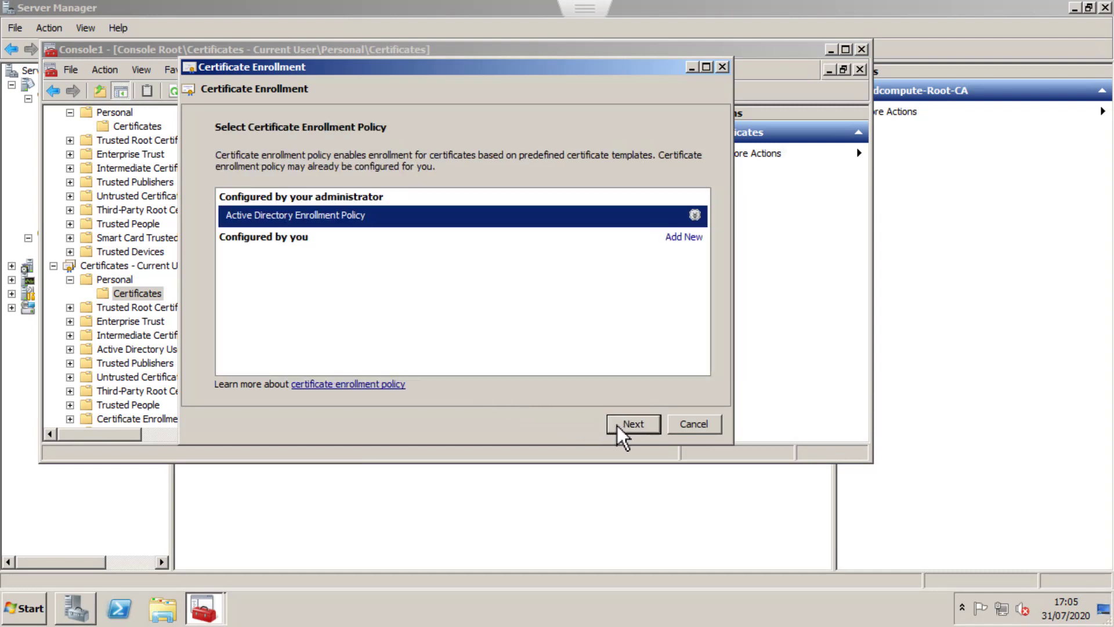
Use the Active Directory Enrollment Policy and select the User certificate template.
{"action": "left_click", "coordinate": [693, 216]}
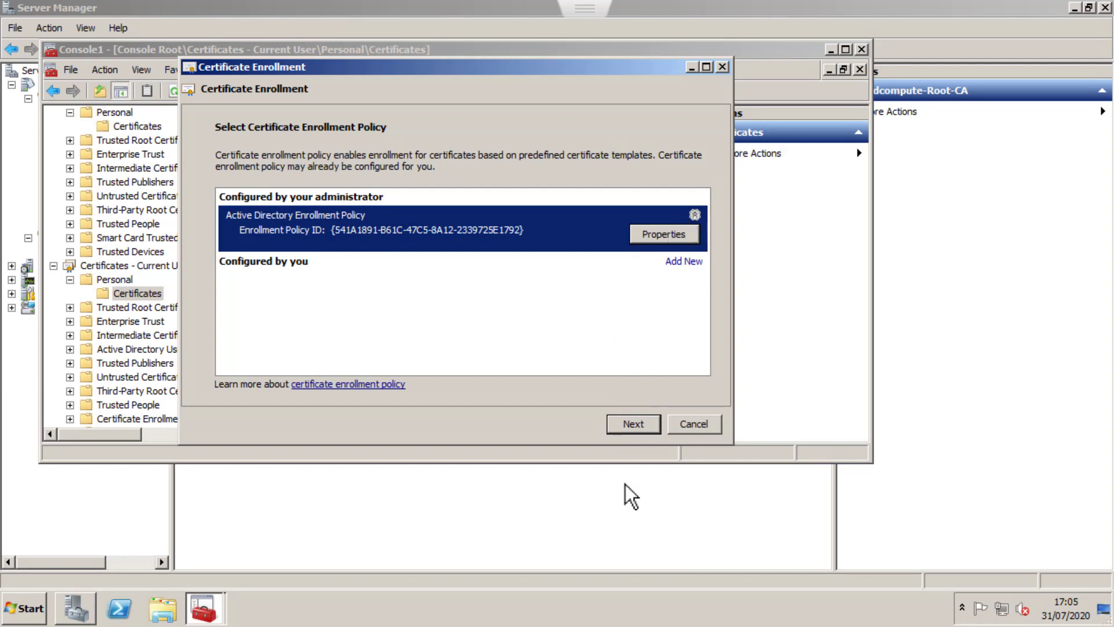
{"action": "left_click", "coordinate": [626, 427]}
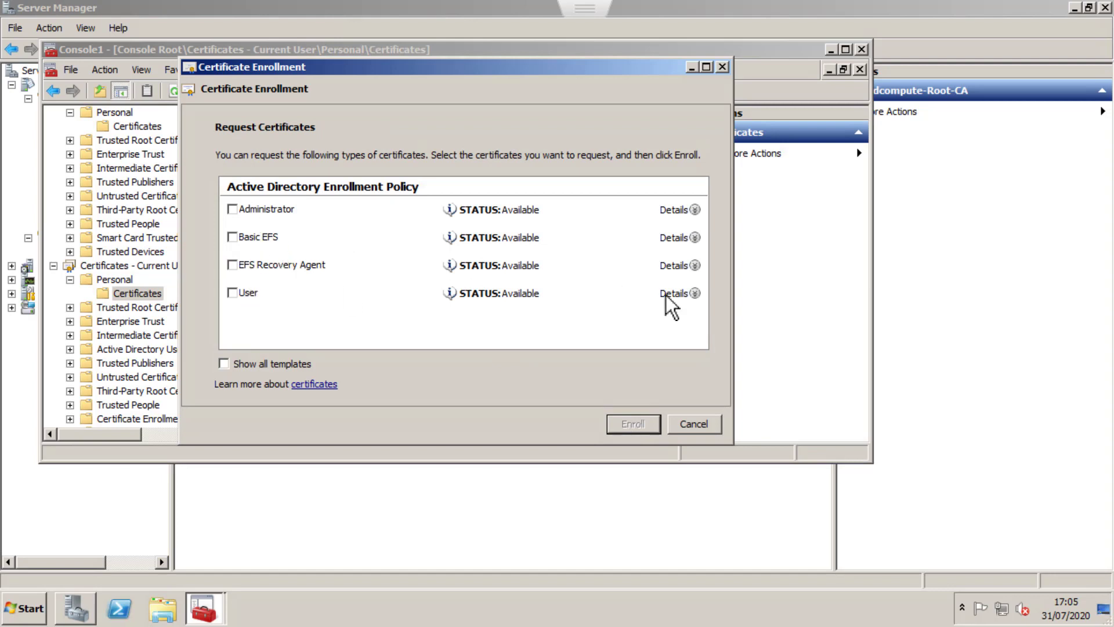
{"action": "left_click", "coordinate": [696, 293]}
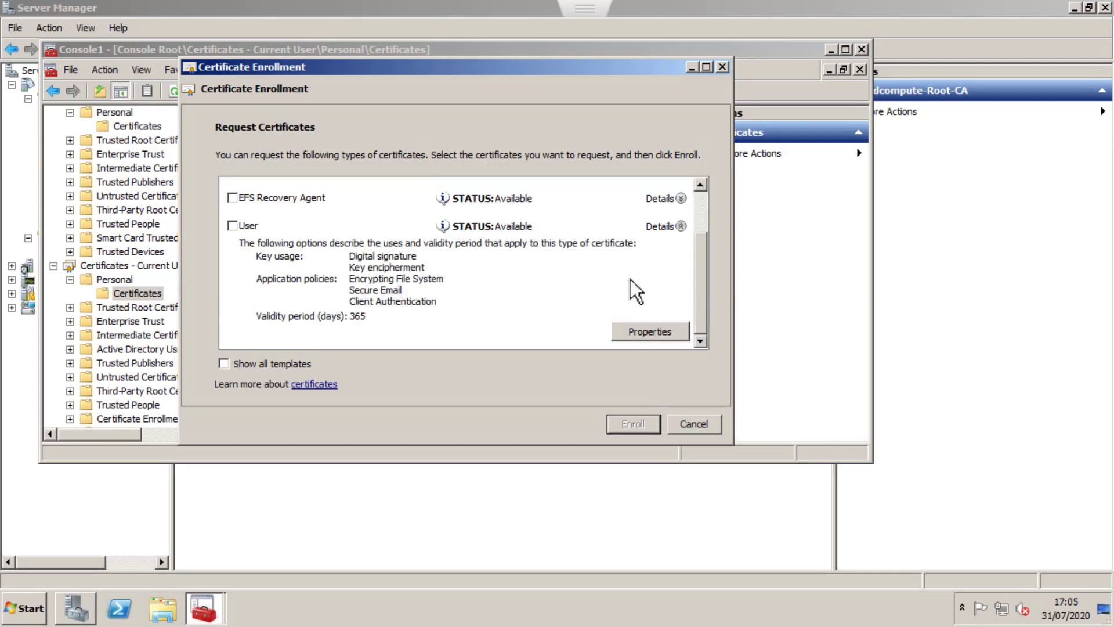
{"action": "left_click", "coordinate": [233, 226]}
Enroll the User certificate and review its details: issued by rdcloudcompute-Root-CA, valid 31/07/2020–31/07/2021.
{"action": "left_click", "coordinate": [633, 424]}
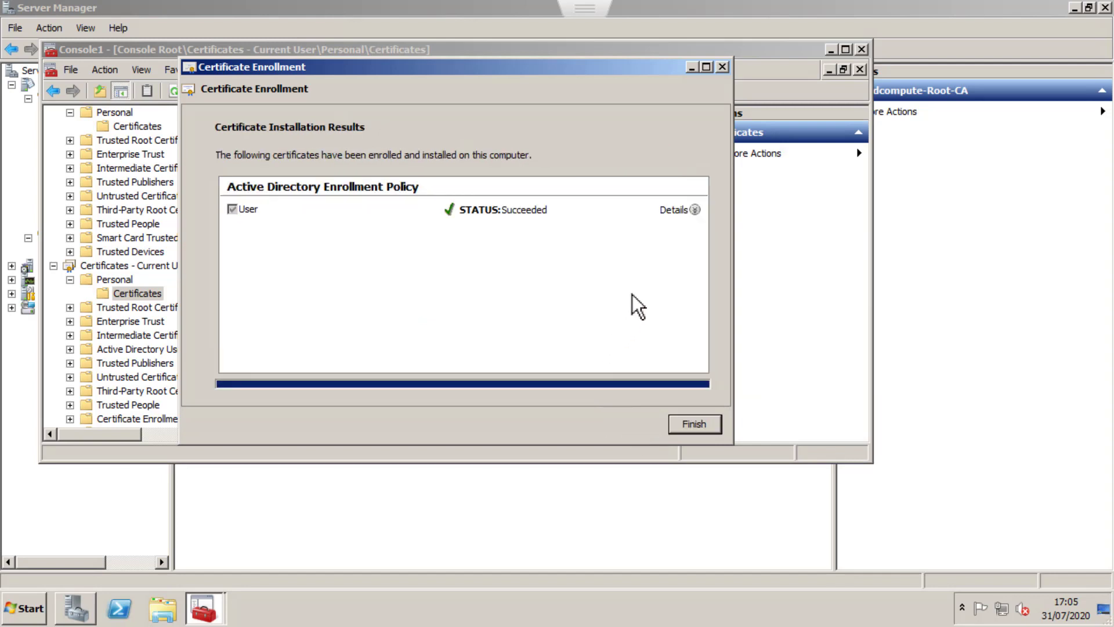
{"action": "left_click", "coordinate": [696, 210]}
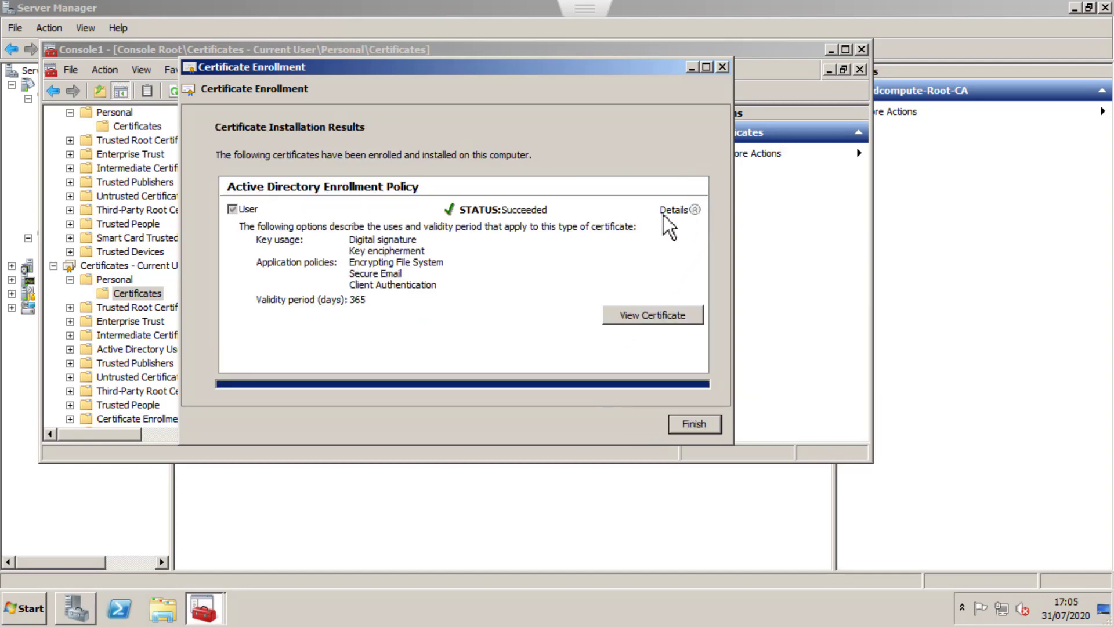
{"action": "left_click", "coordinate": [648, 325]}
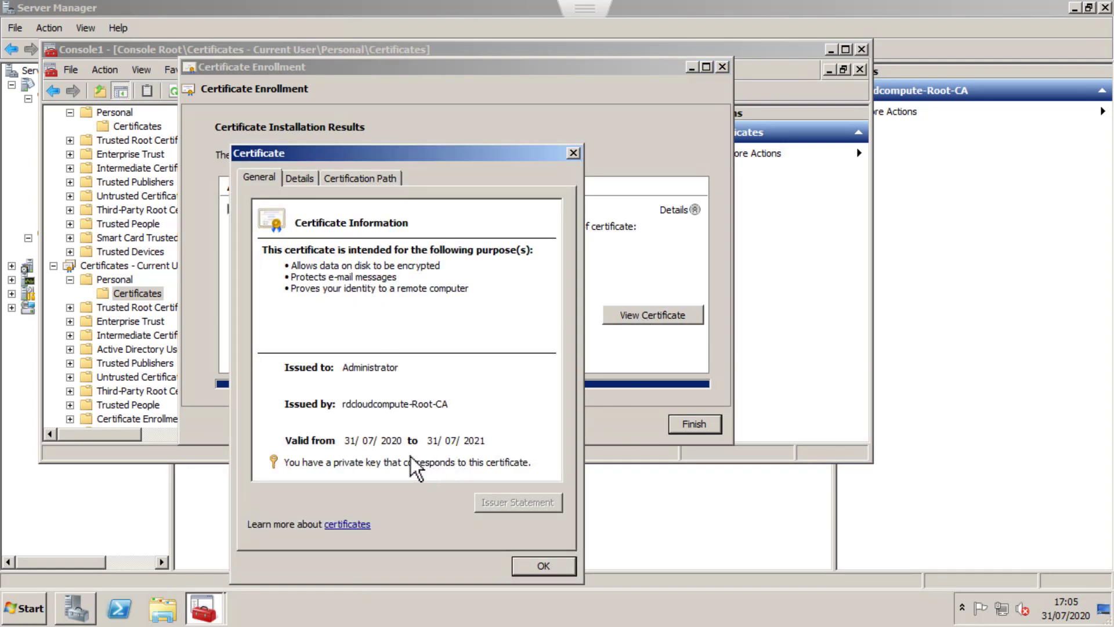
{"action": "left_click", "coordinate": [300, 178]}
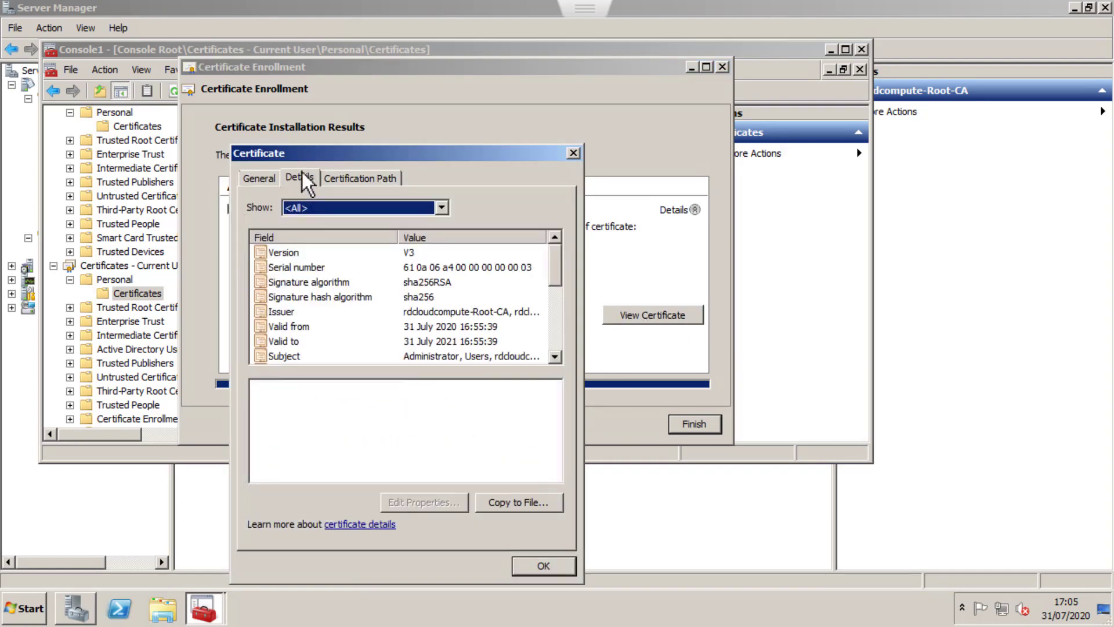
{"action": "key", "text": "Down"}
{"action": "key", "text": "Down"}
{"action": "key", "text": "Down"}
{"action": "key", "text": "Down"}
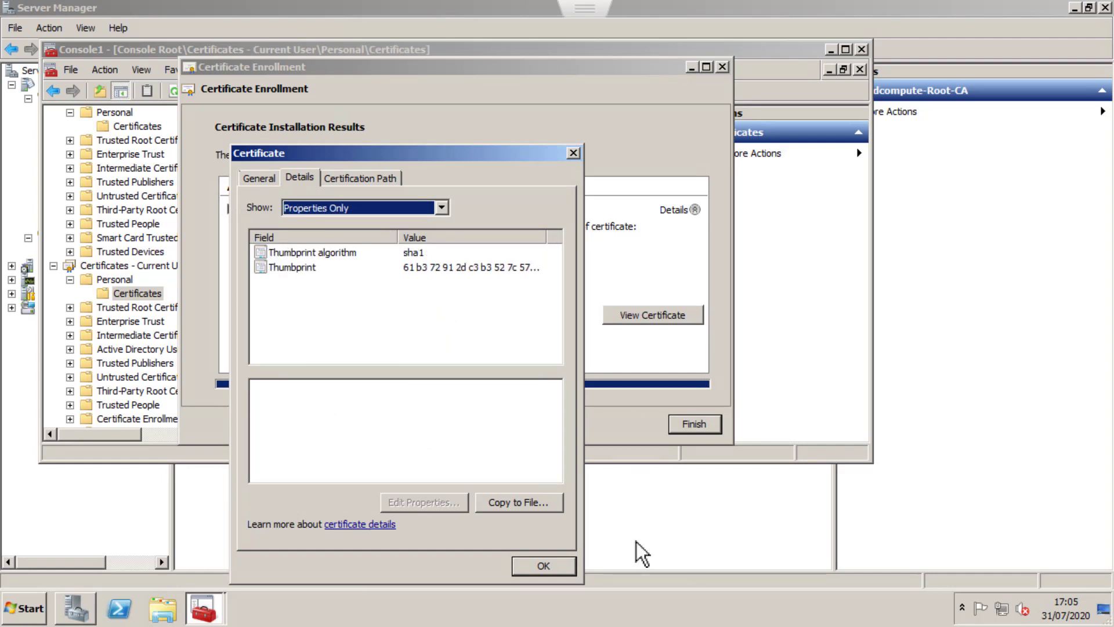
{"action": "left_click", "coordinate": [549, 559]}
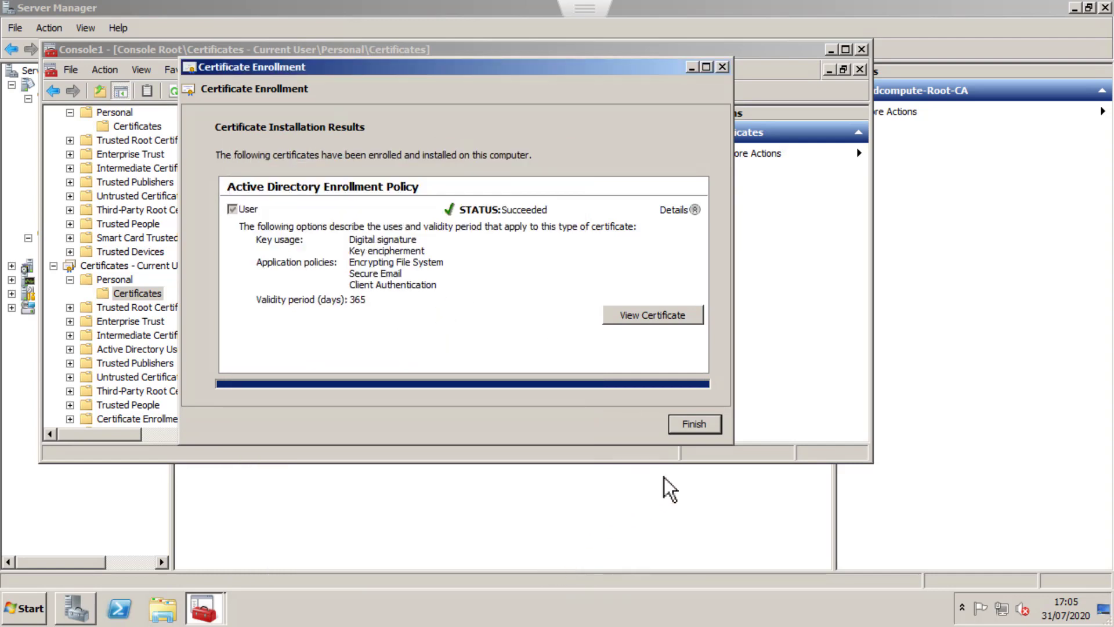
Finish enrollment and open the new Administrator certificate, which expires 31/07/2021.
{"action": "left_click", "coordinate": [693, 436]}
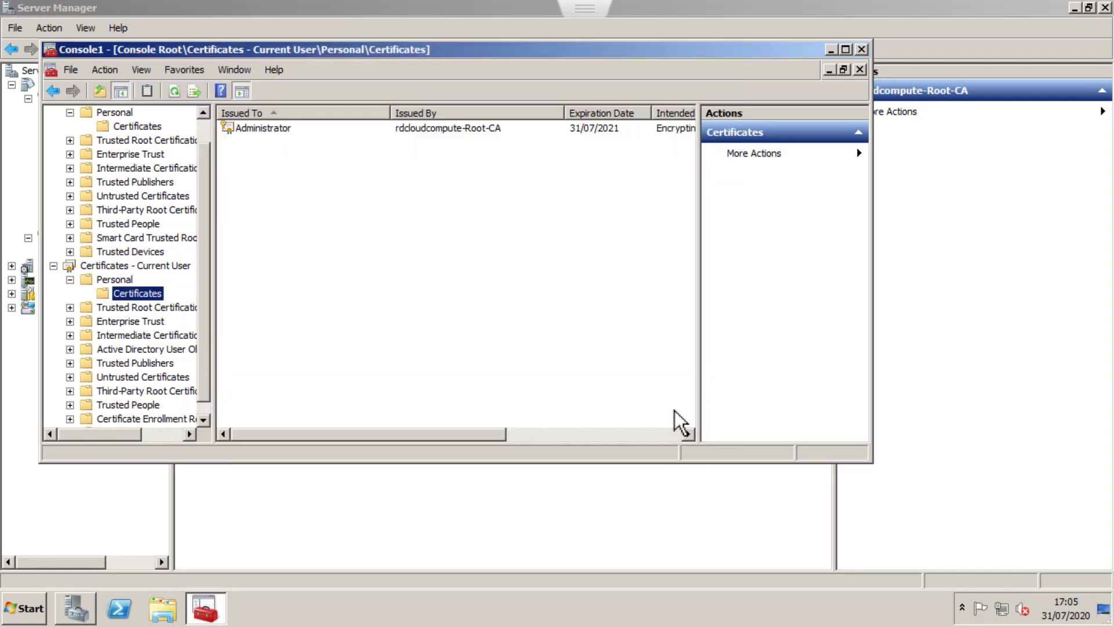
{"action": "left_click", "coordinate": [264, 126]}
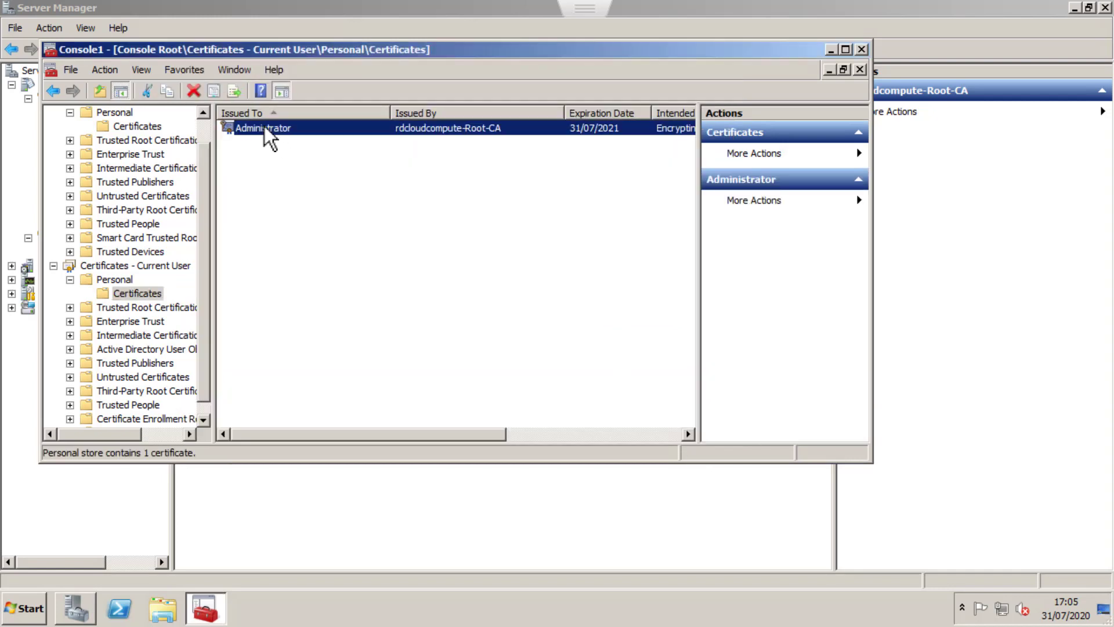
{"action": "double_click", "coordinate": [302, 127]}
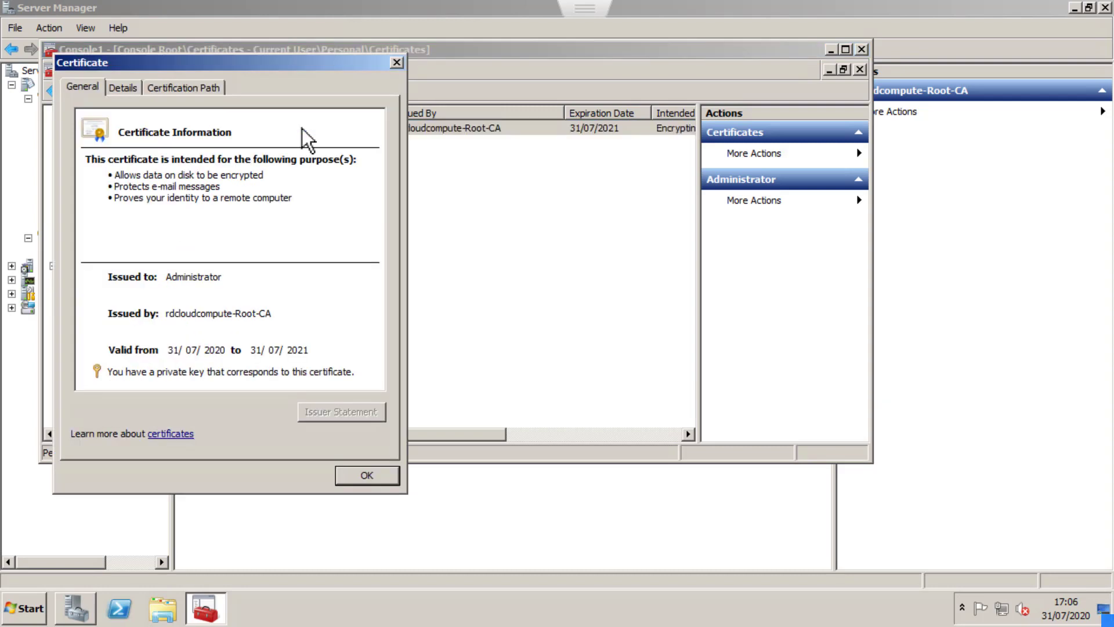